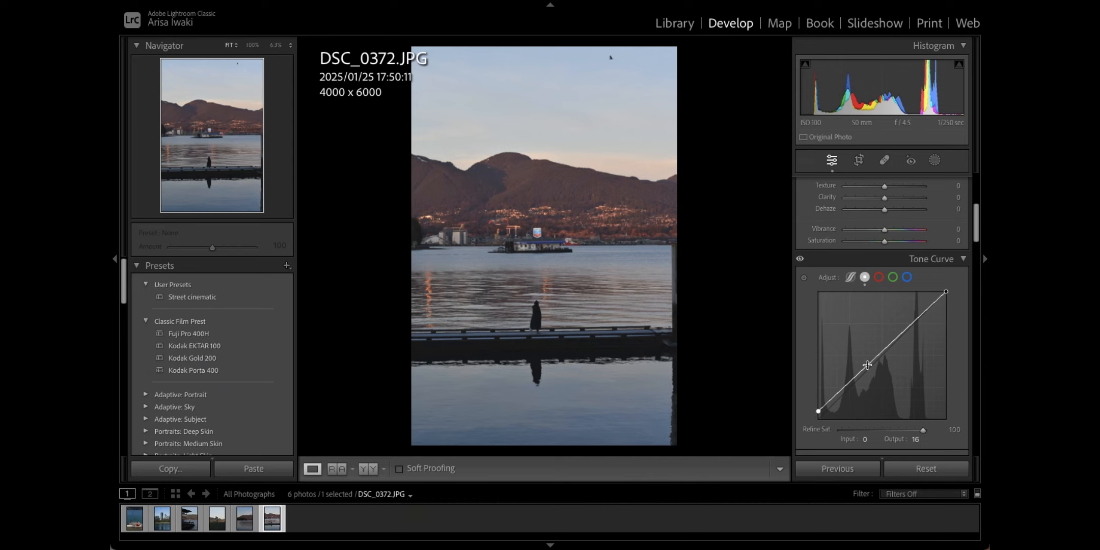
# Step: Lower the master curve's white point to 247 and add a soft S-bend lifting input 192 to 199
pyautogui.click(945, 292)
pyautogui.moveTo(945, 292); pyautogui.dragTo(945, 296)
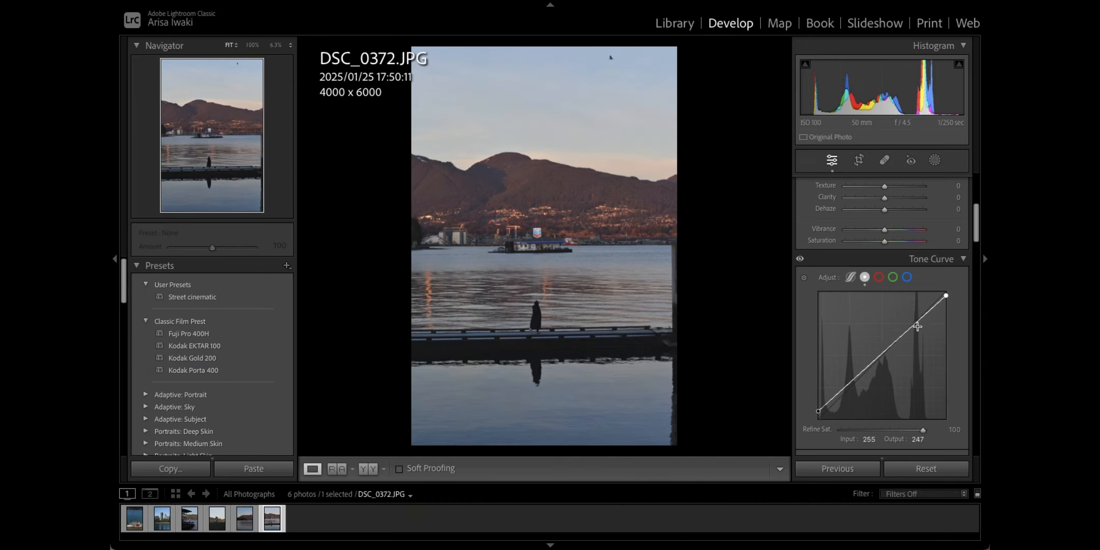
pyautogui.click(884, 351)
pyautogui.click(916, 322)
pyautogui.moveTo(850, 381); pyautogui.dragTo(851, 387)
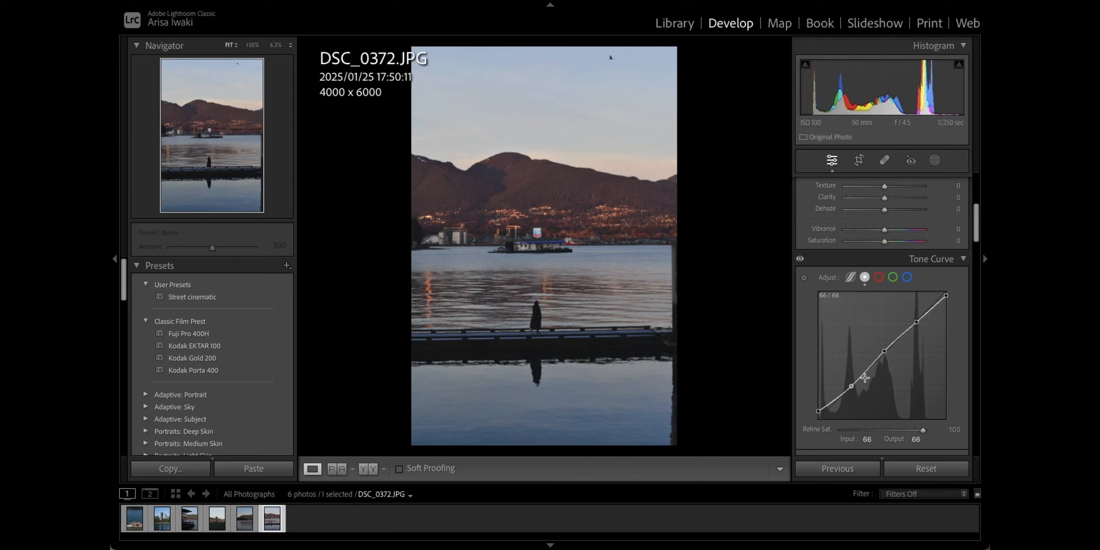
pyautogui.moveTo(916, 322); pyautogui.dragTo(915, 319)
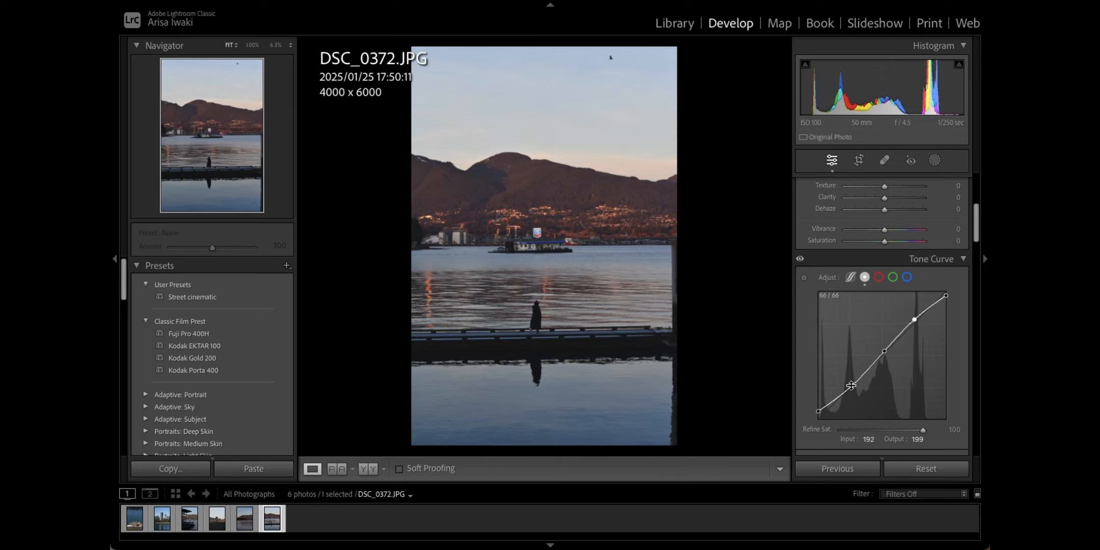
pyautogui.click(879, 276)
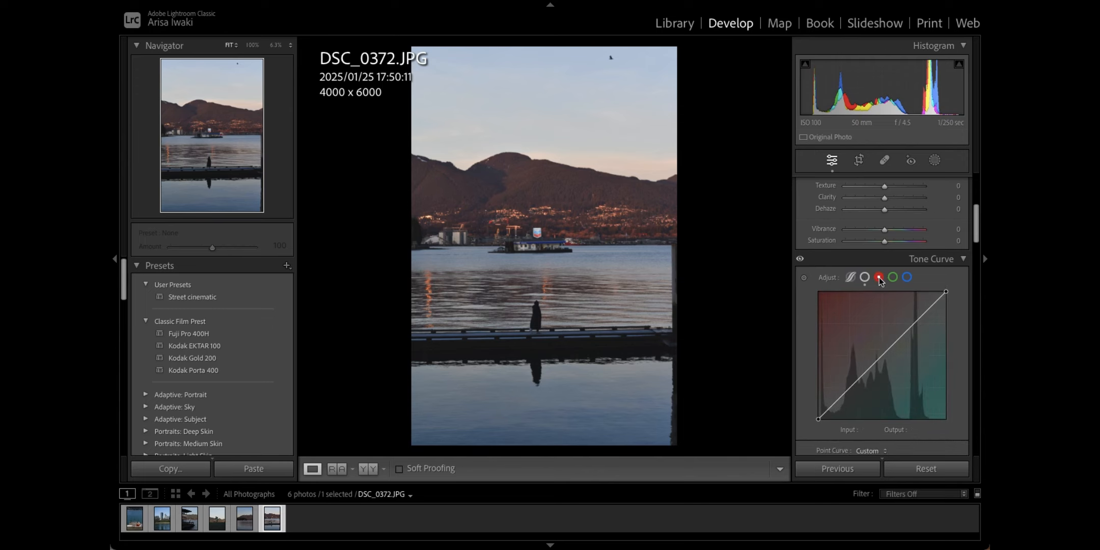
# Step: Add anchors to the red curve, lift its black point, lower its white point and raise highlights
pyautogui.click(881, 355)
pyautogui.click(911, 326)
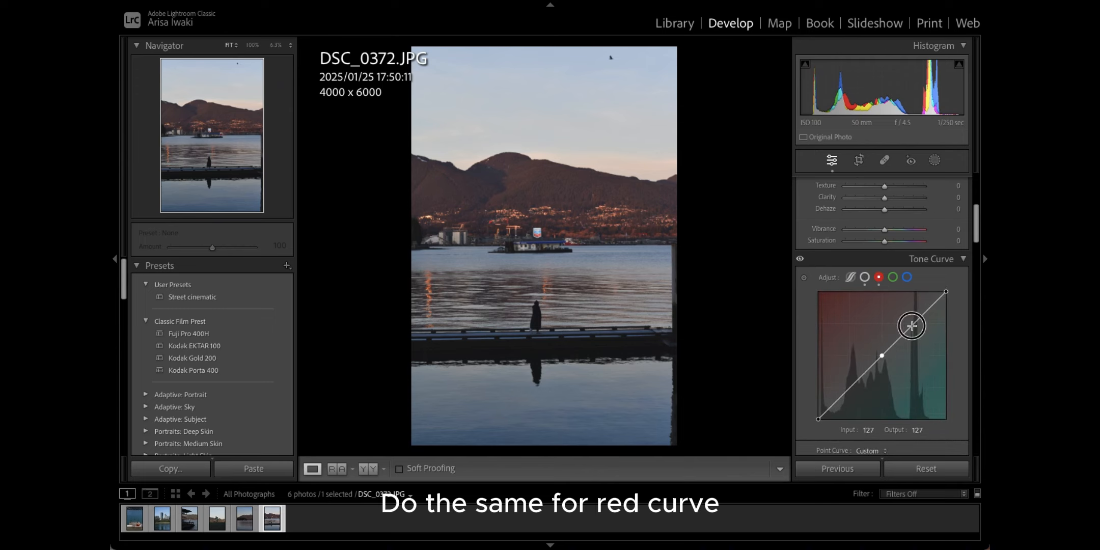
pyautogui.click(849, 387)
pyautogui.moveTo(819, 417); pyautogui.dragTo(813, 417)
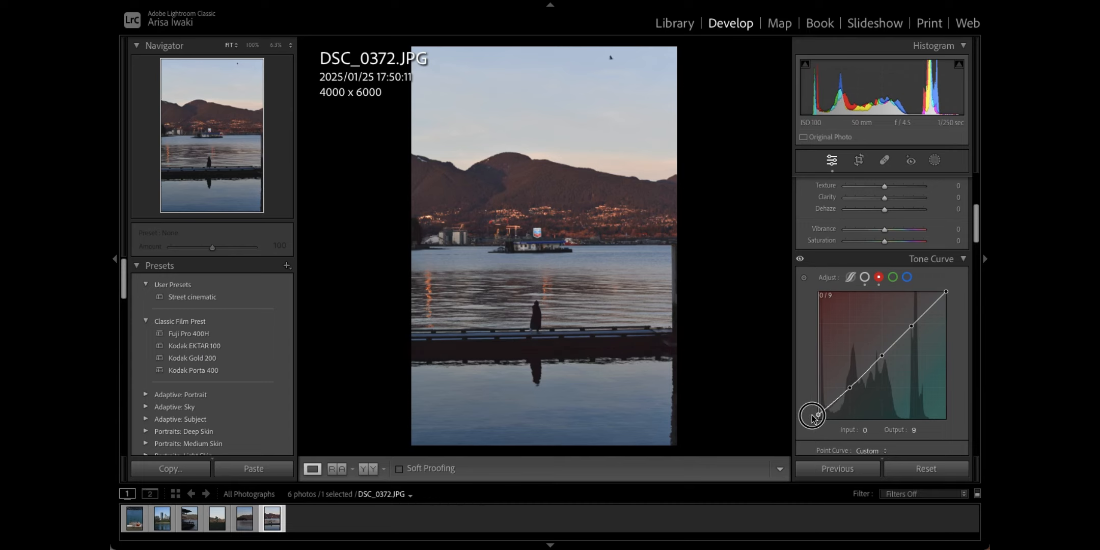
pyautogui.moveTo(946, 292); pyautogui.dragTo(947, 298)
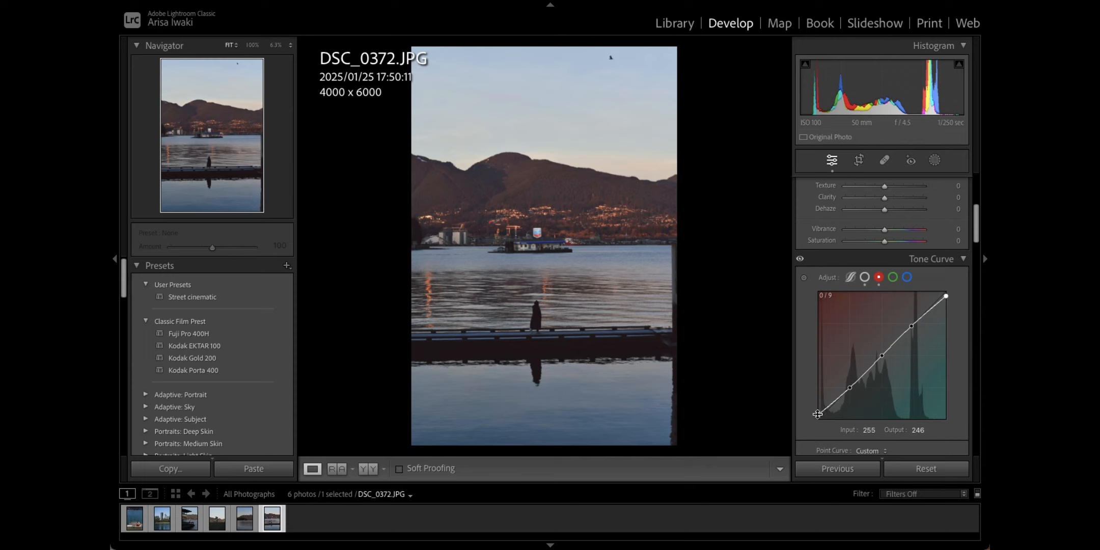
pyautogui.moveTo(817, 414); pyautogui.dragTo(851, 389)
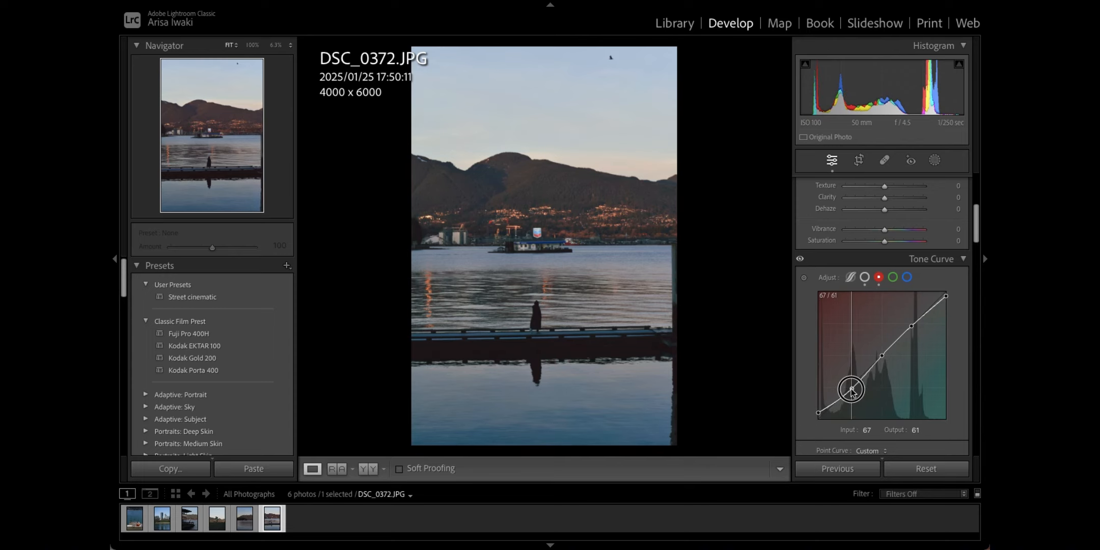
pyautogui.moveTo(911, 325); pyautogui.dragTo(912, 321)
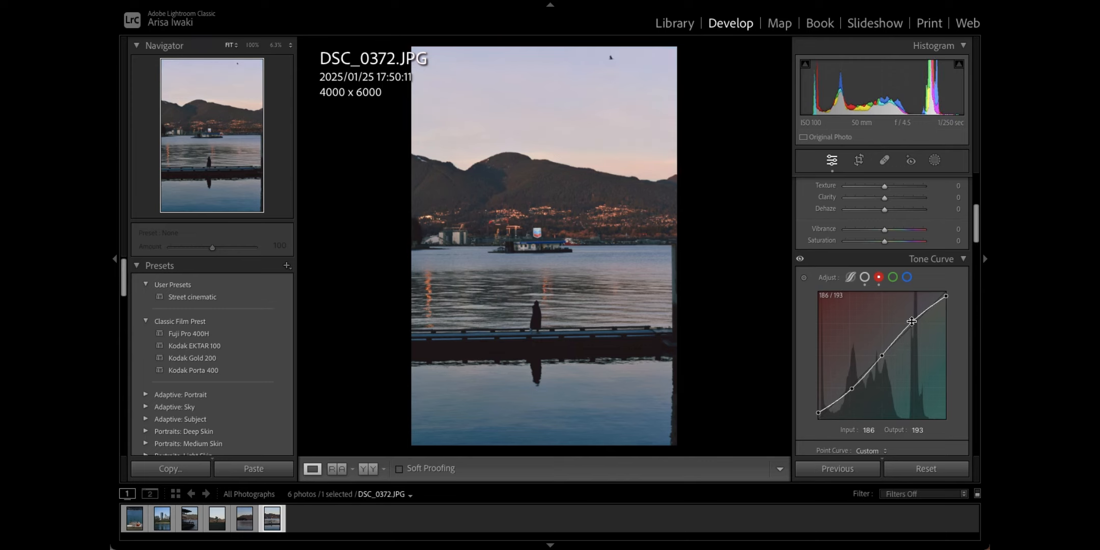
# Step: Fine-tune the red shadow point so input 69 maps to 62
pyautogui.click(853, 390)
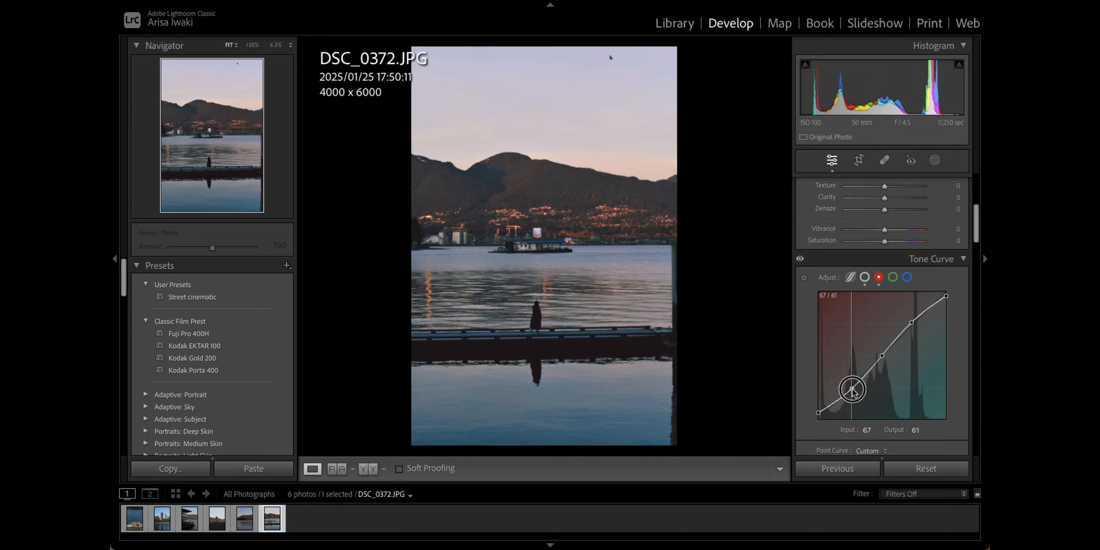
pyautogui.moveTo(853, 390); pyautogui.dragTo(853, 389)
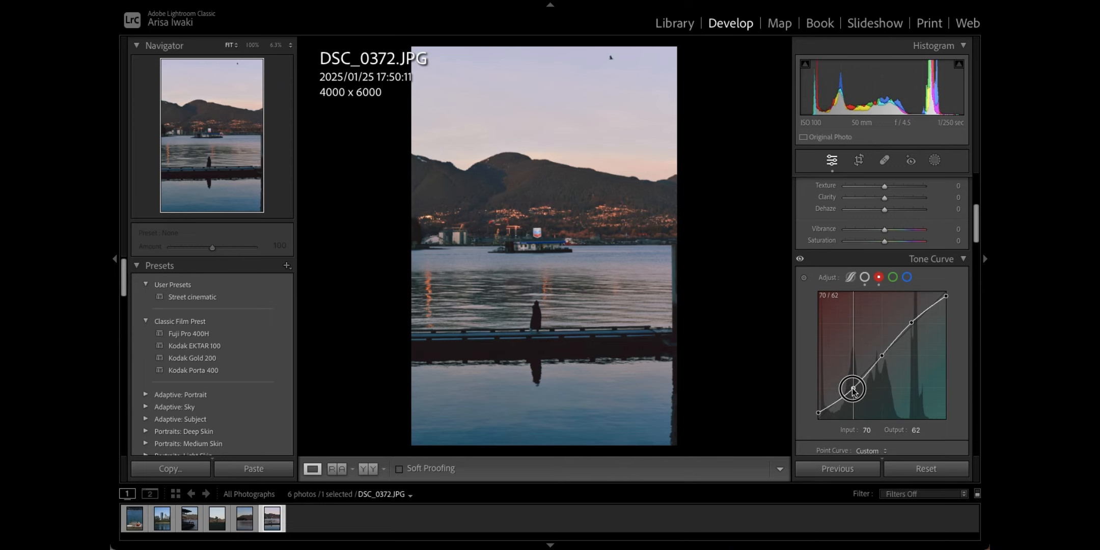
pyautogui.moveTo(853, 390); pyautogui.dragTo(853, 390)
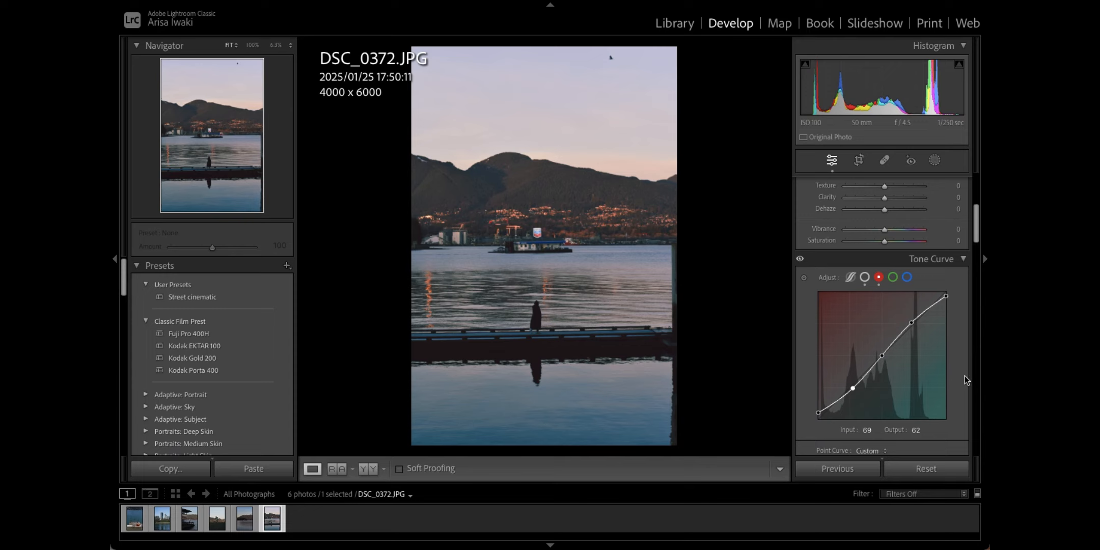
pyautogui.click(893, 278)
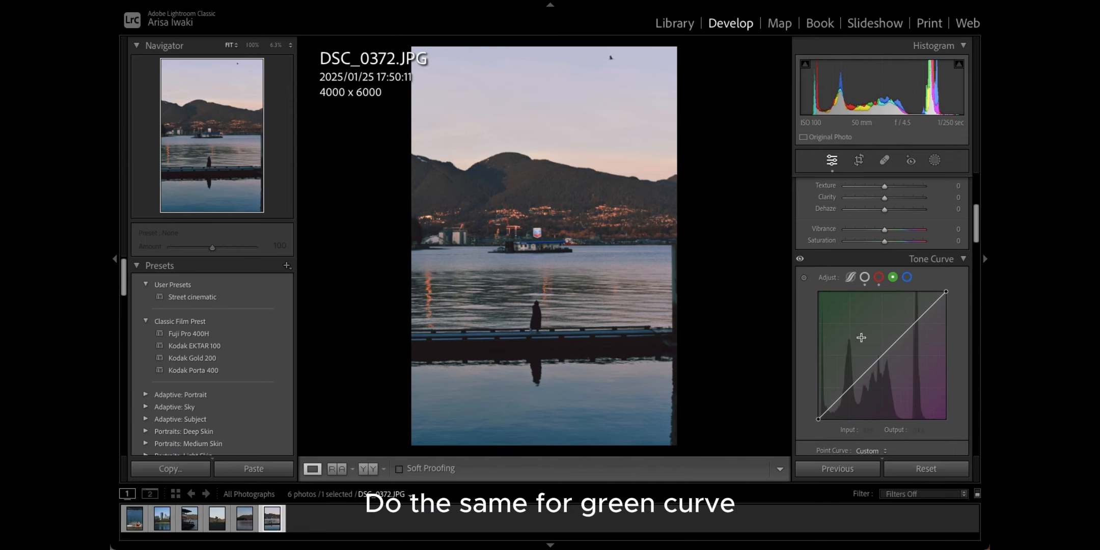
# Step: Lift the green curve's blacks to about 12, lower its whites, and bend it to 69→62, 187→191
pyautogui.click(878, 358)
pyautogui.click(848, 388)
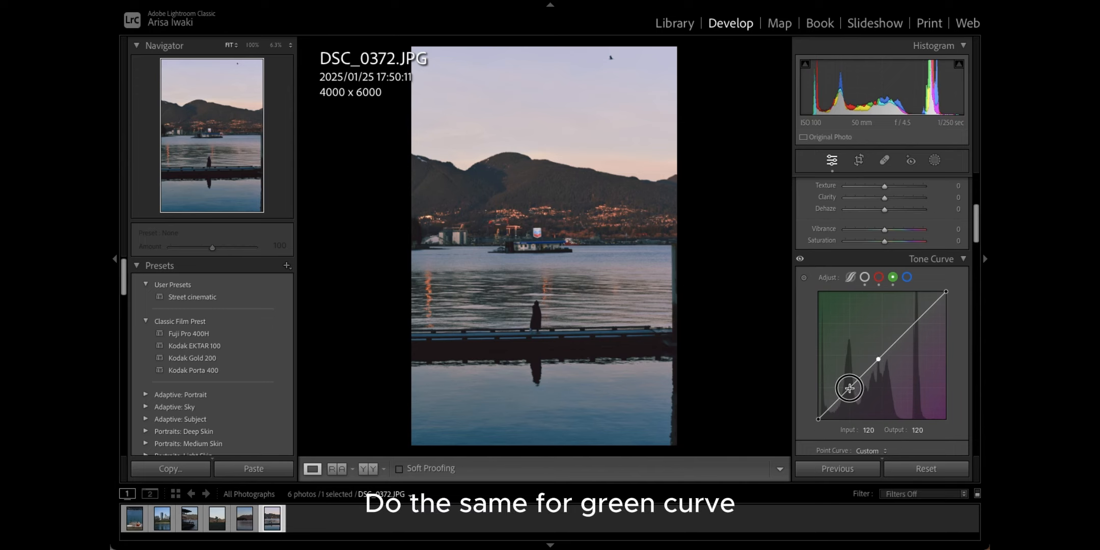
pyautogui.click(912, 325)
pyautogui.moveTo(817, 419); pyautogui.dragTo(817, 415)
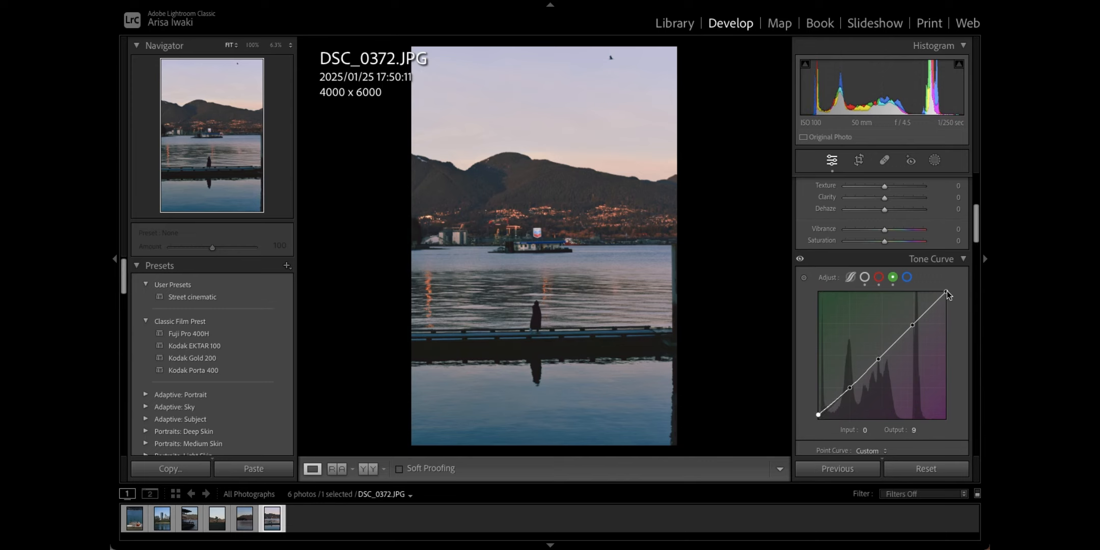
pyautogui.moveTo(945, 291); pyautogui.dragTo(949, 298)
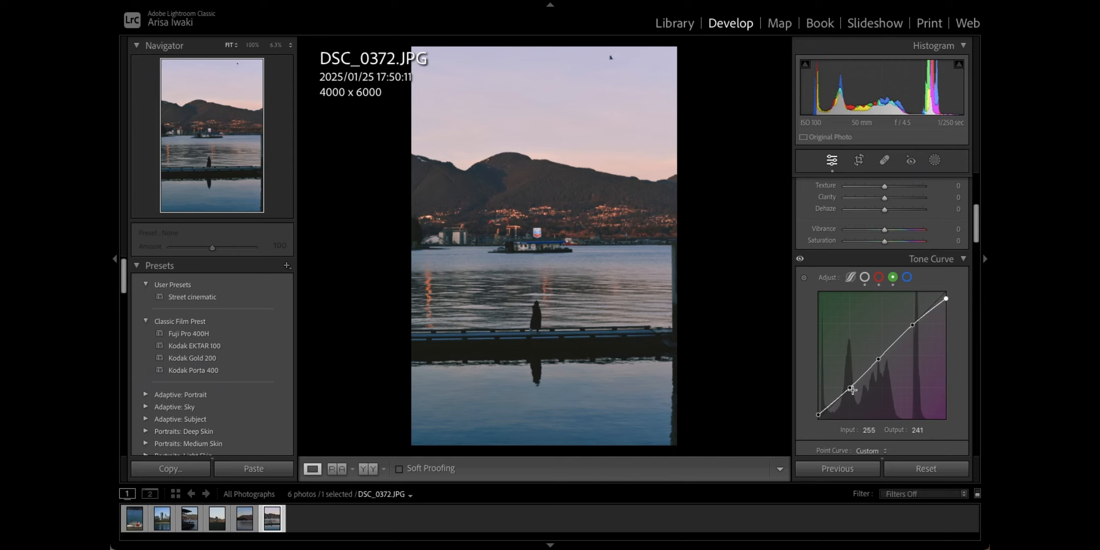
pyautogui.moveTo(817, 415); pyautogui.dragTo(852, 390)
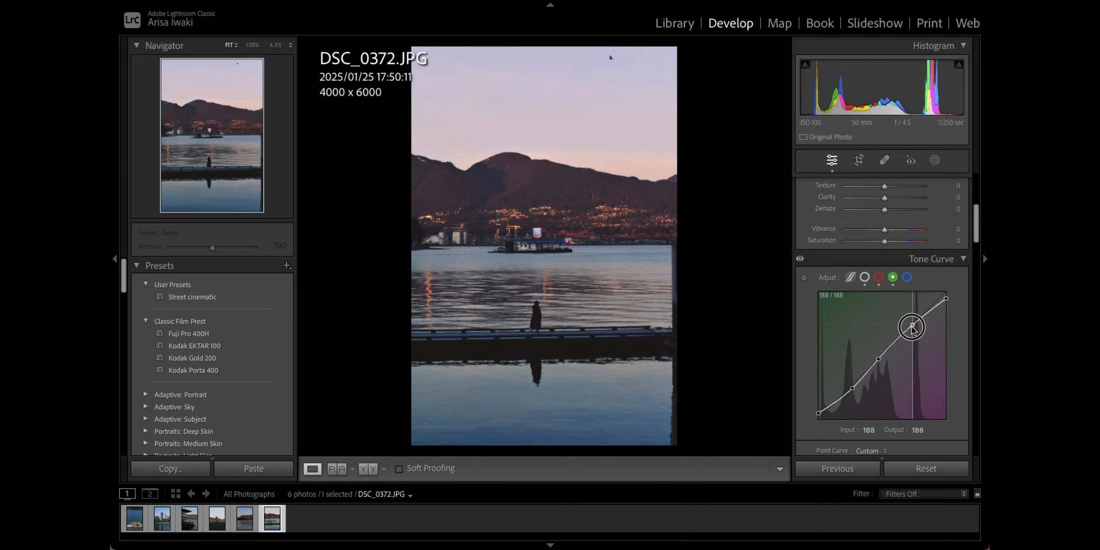
pyautogui.moveTo(911, 326); pyautogui.dragTo(911, 321)
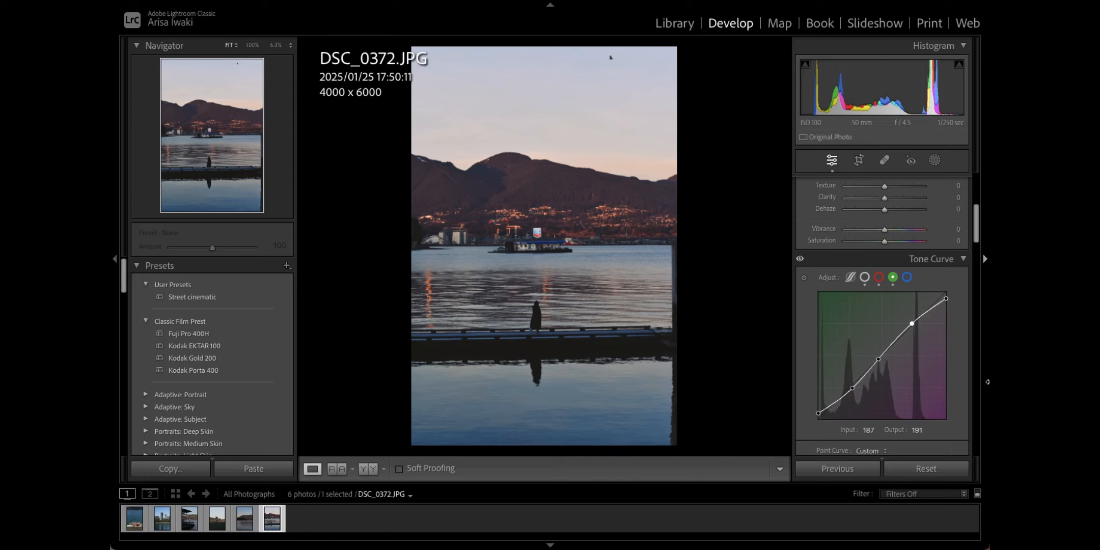
pyautogui.click(907, 277)
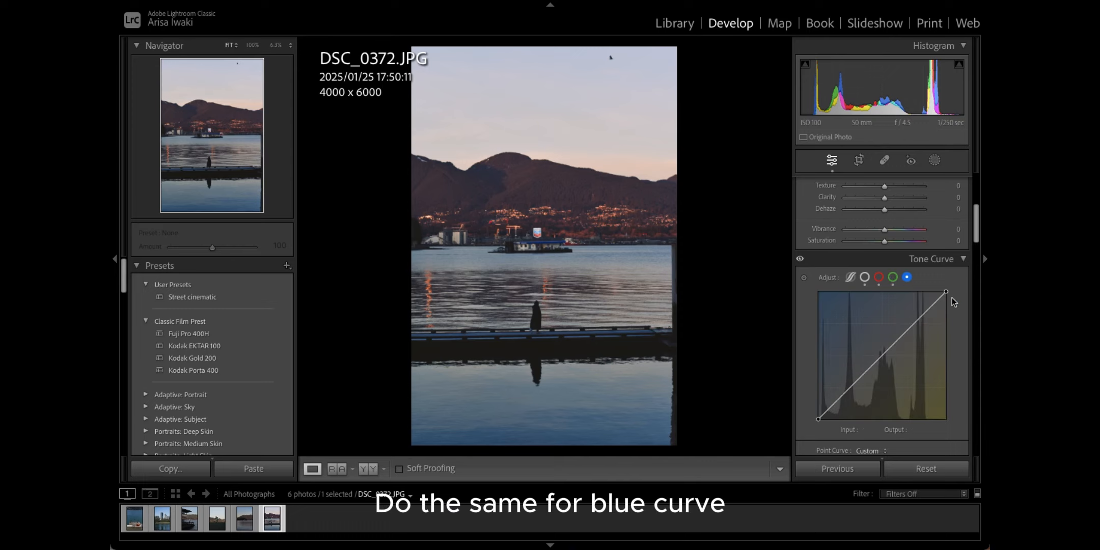
# Step: Raise the blue curve's black point to 10, lower its white point, and shape it to 64→58, 188→196
pyautogui.click(878, 358)
pyautogui.moveTo(818, 419); pyautogui.dragTo(817, 415)
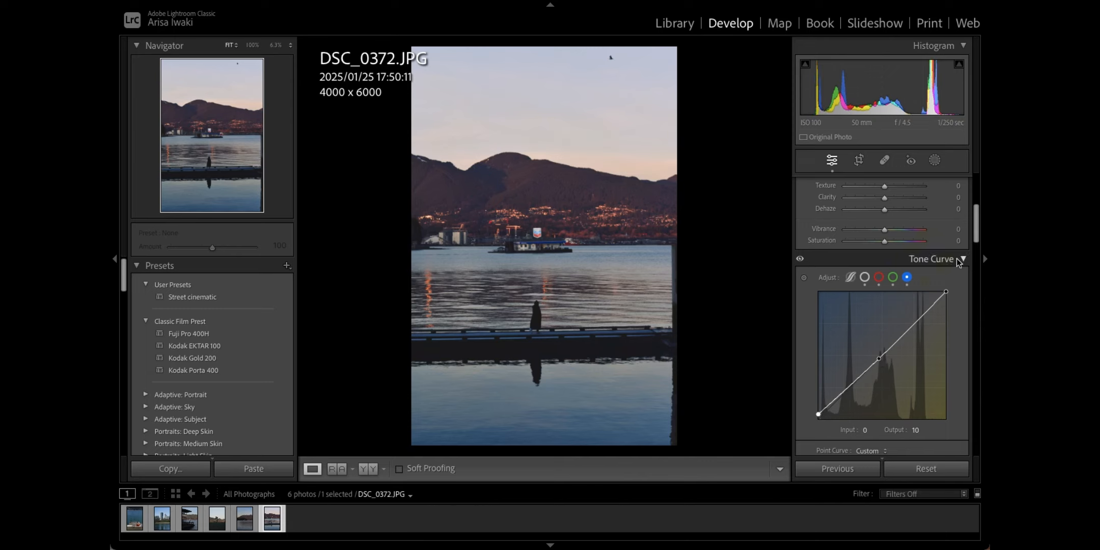
pyautogui.moveTo(945, 292); pyautogui.dragTo(948, 299)
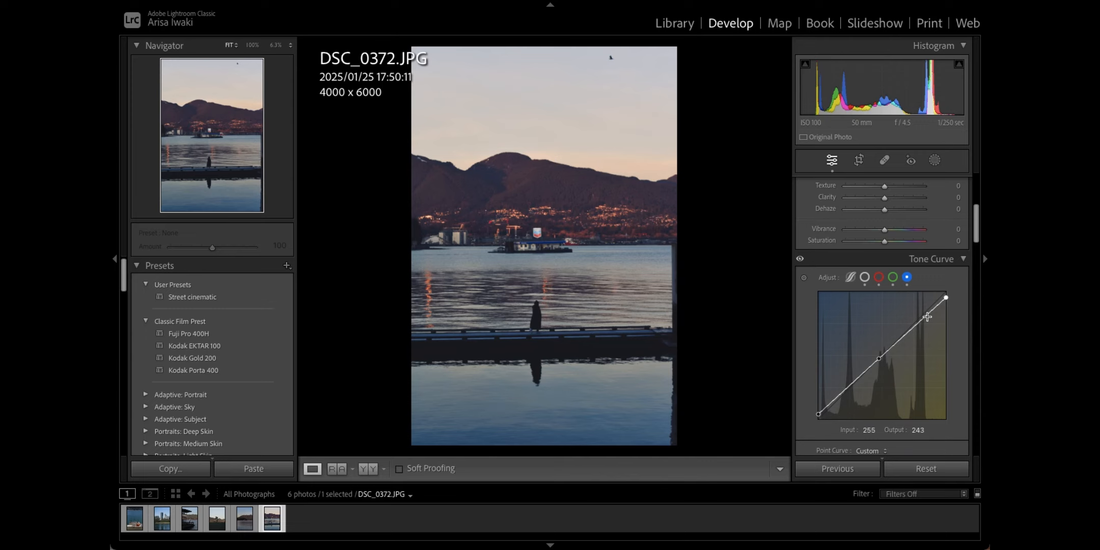
pyautogui.click(915, 325)
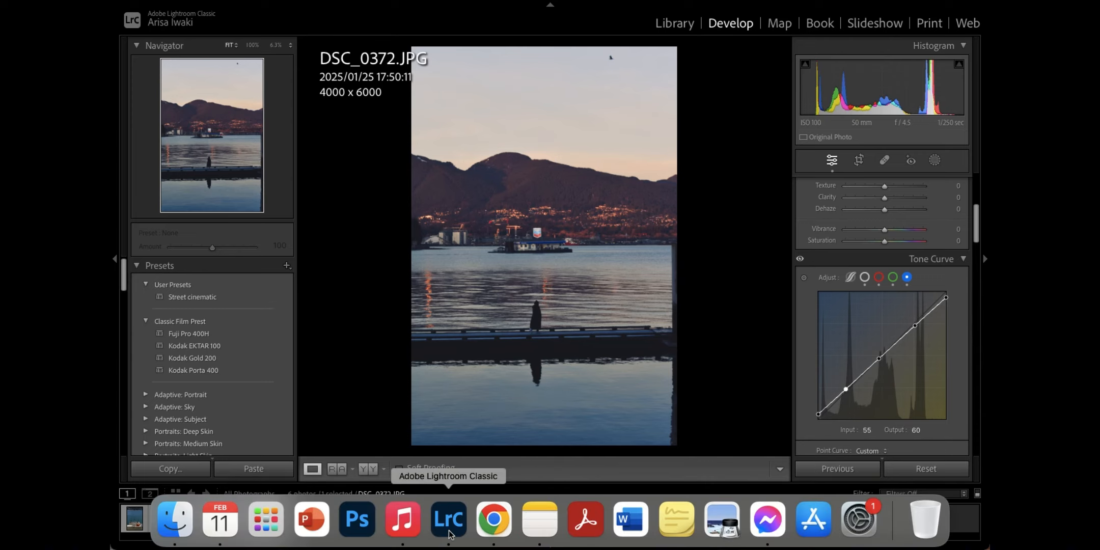
pyautogui.click(845, 386)
pyautogui.moveTo(845, 386); pyautogui.dragTo(851, 393)
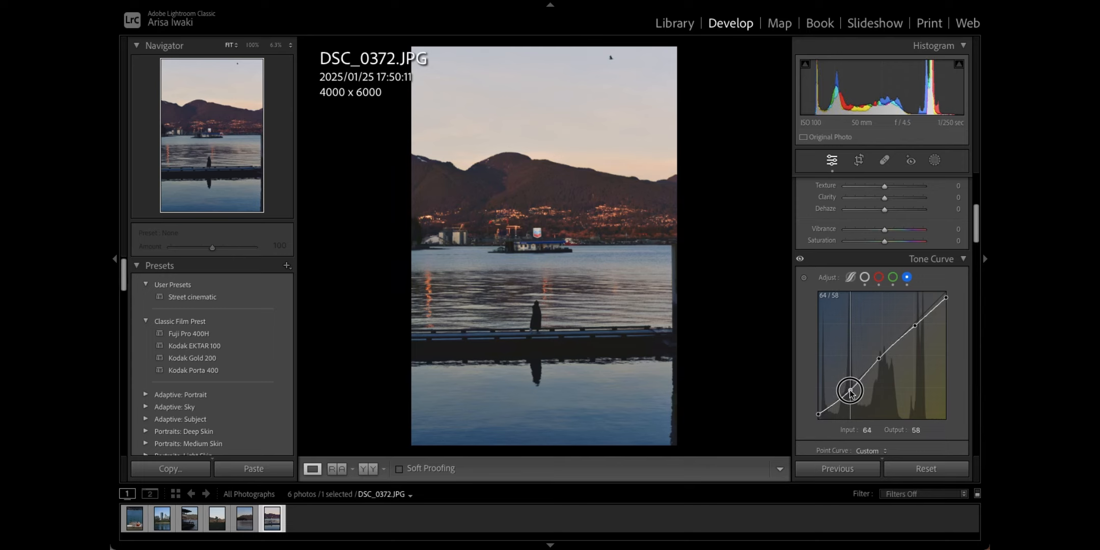
pyautogui.click(912, 323)
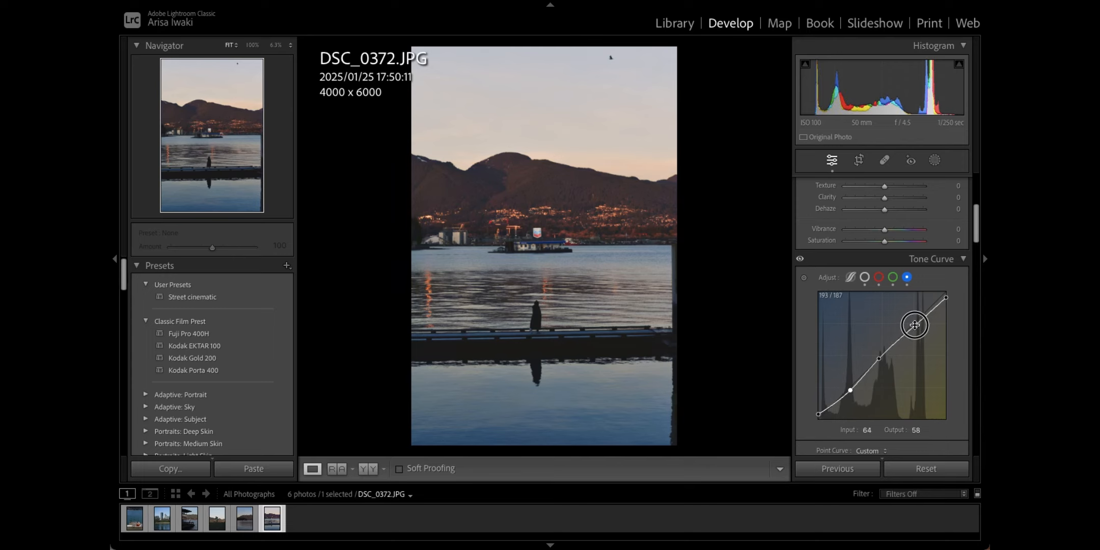
pyautogui.moveTo(913, 326); pyautogui.dragTo(913, 324)
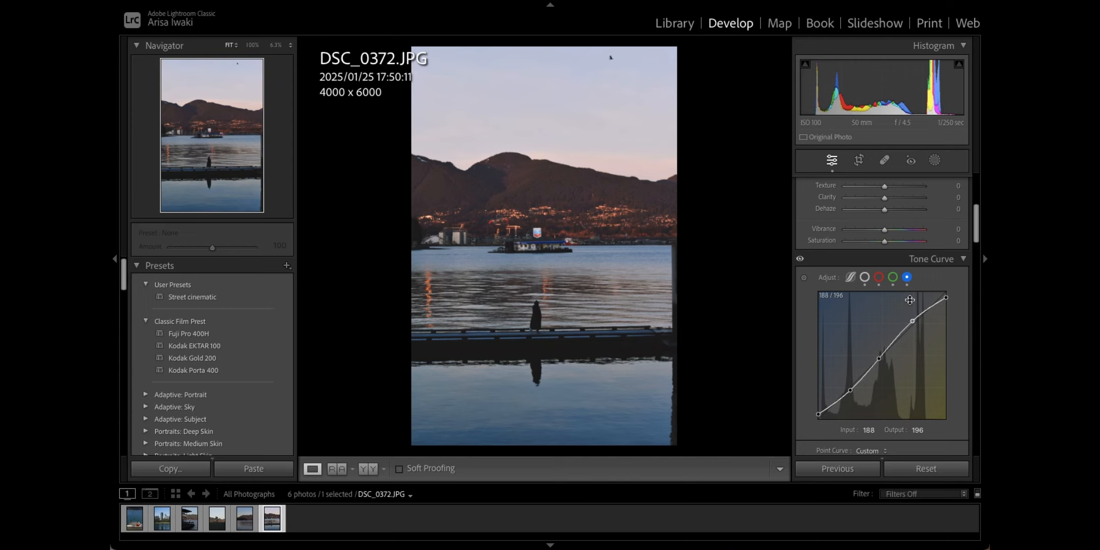
# Step: Set white balance temperature to 12 and tint to +6
pyautogui.scroll(5, 917, 306)
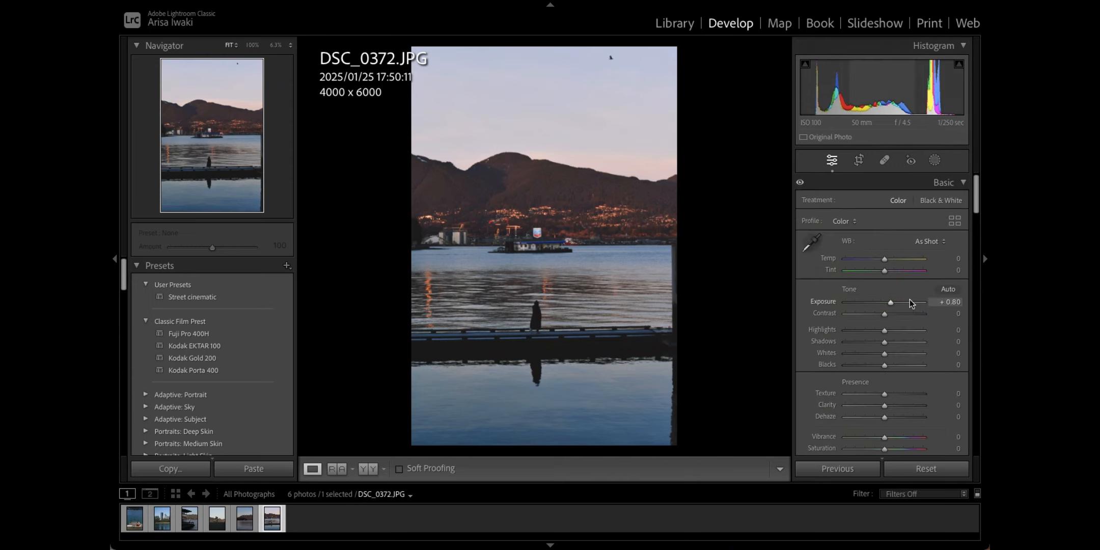
pyautogui.click(957, 258)
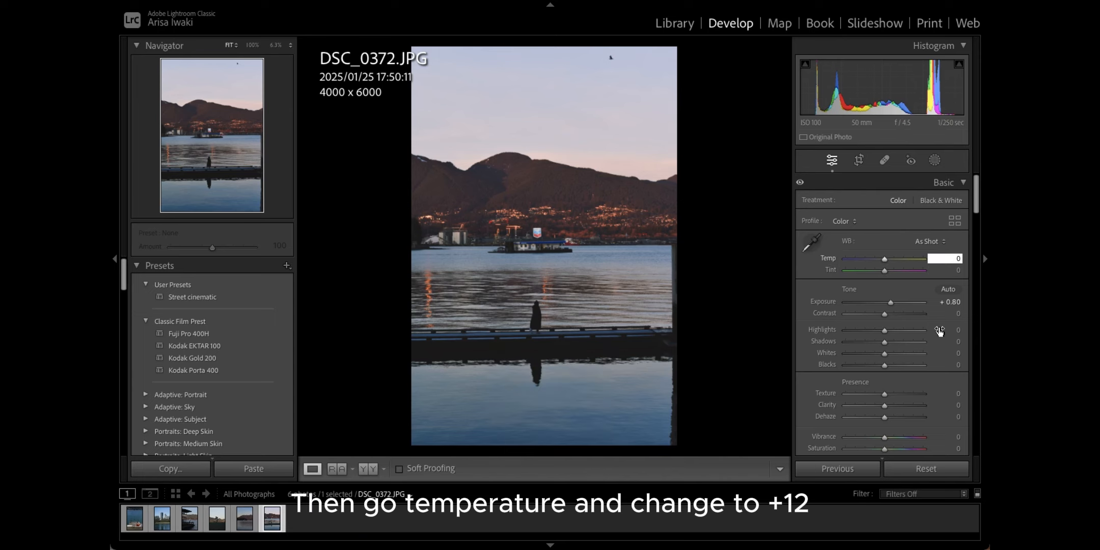
pyautogui.write('12')
pyautogui.press('Return')
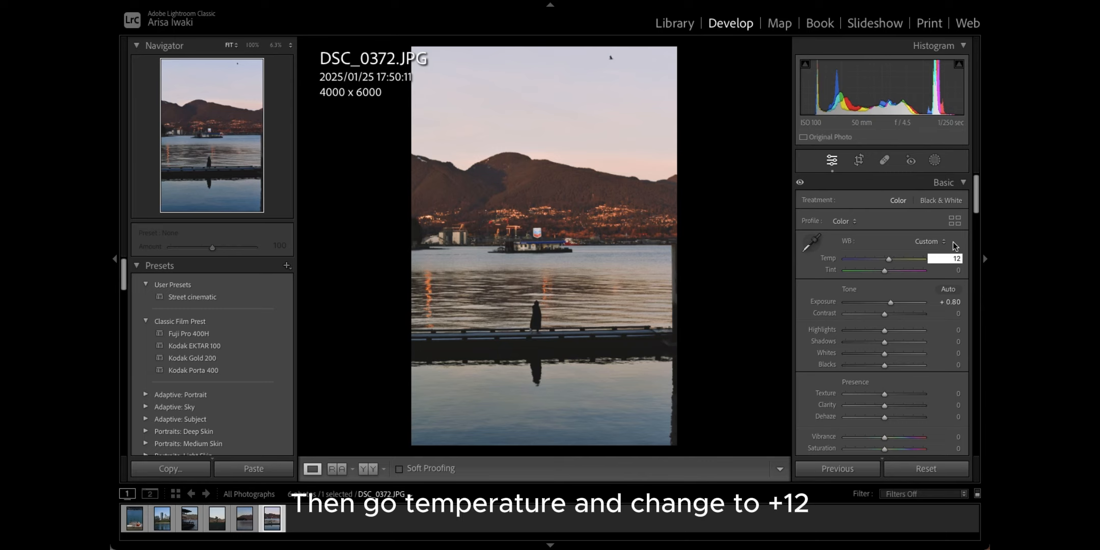
pyautogui.click(954, 271)
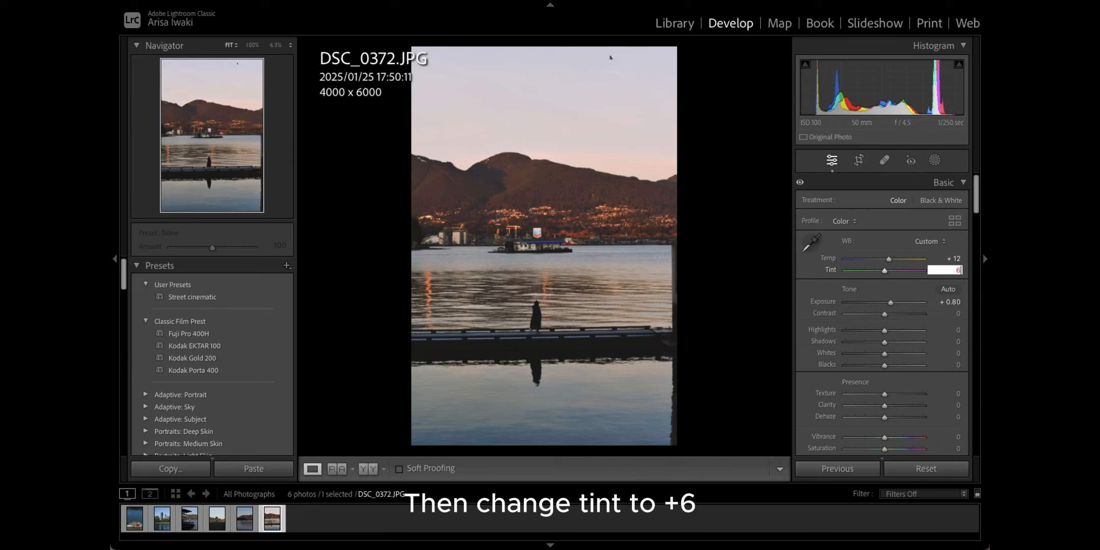
pyautogui.press('Return')
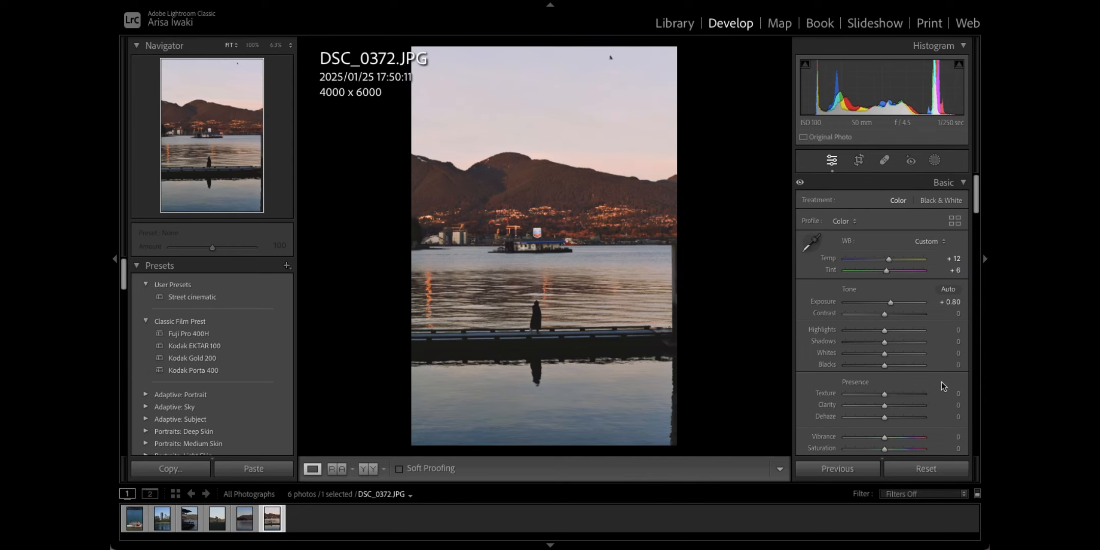
# Step: Set vibrance to -3 and saturation to -8
pyautogui.scroll(-1, 939, 385)
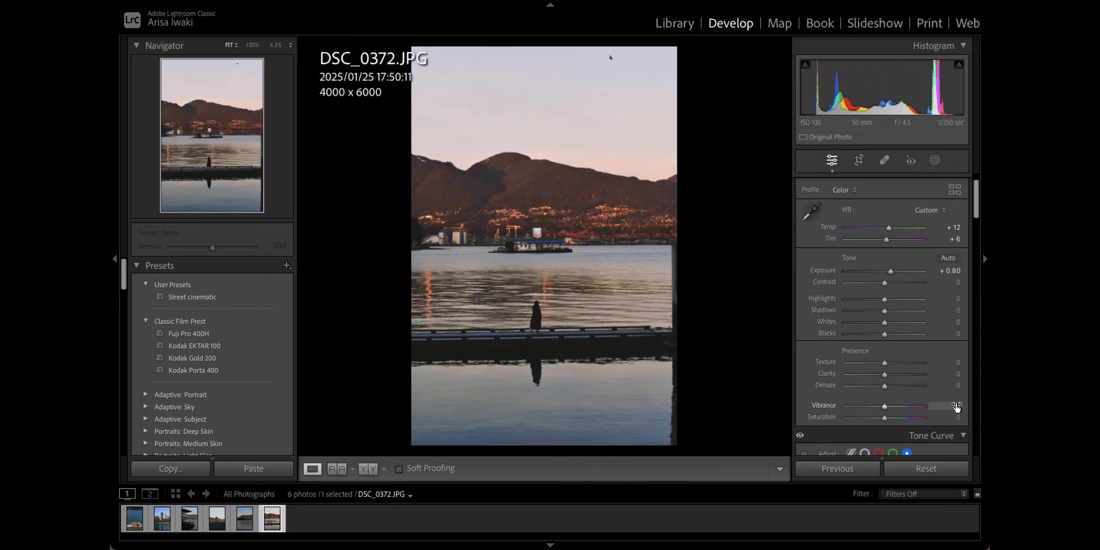
pyautogui.click(956, 407)
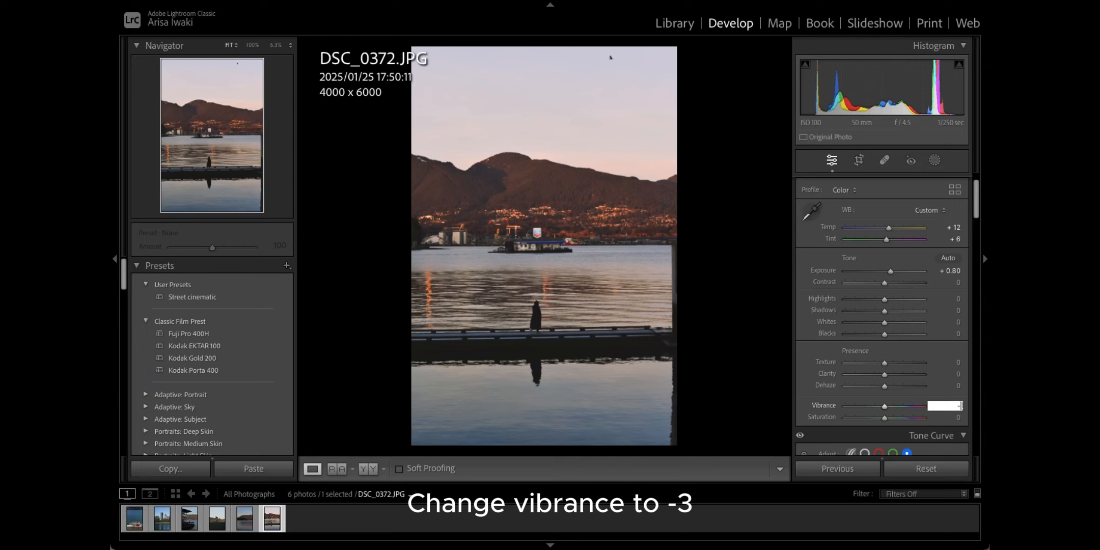
pyautogui.write('-3')
pyautogui.press('Return')
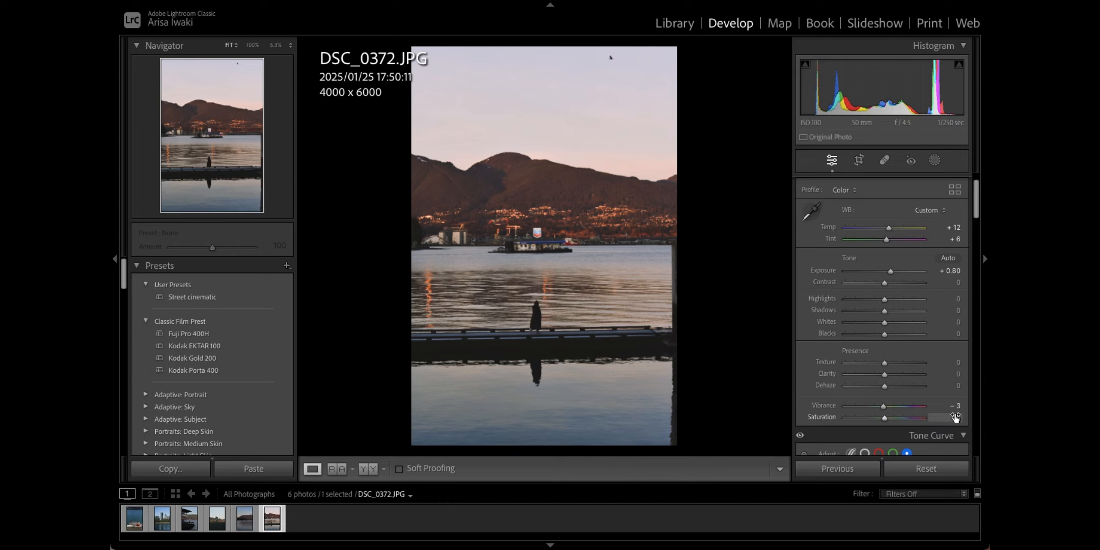
pyautogui.click(955, 416)
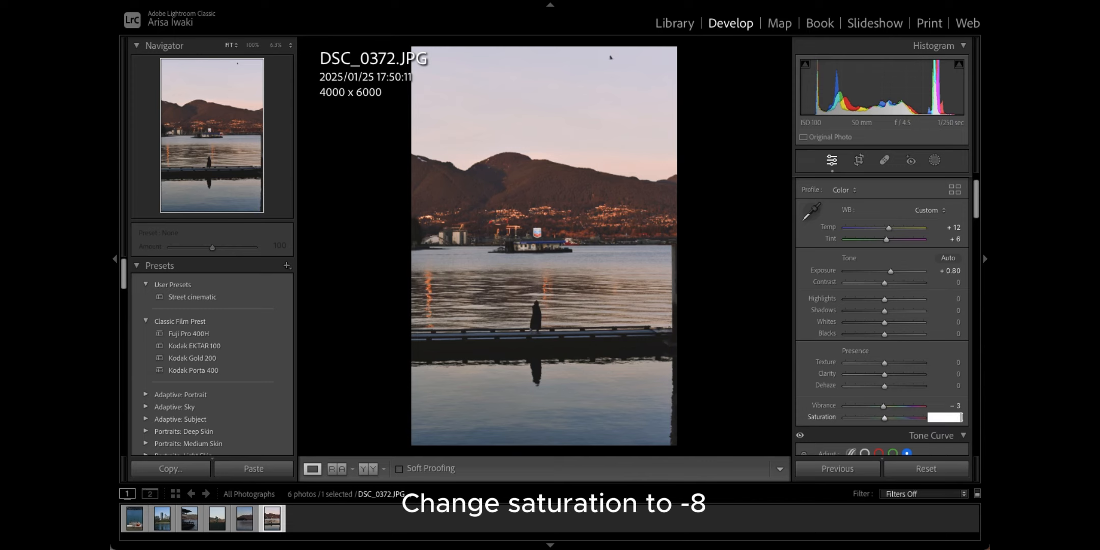
pyautogui.press('Return')
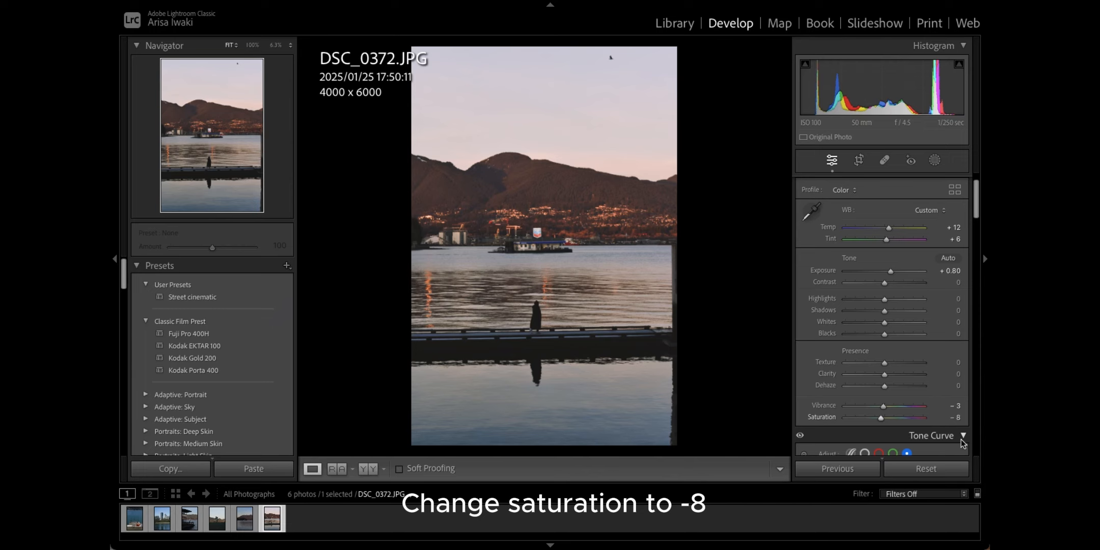
# Step: Set contrast to -20 and highlights to +30
pyautogui.scroll(-2, 961, 439)
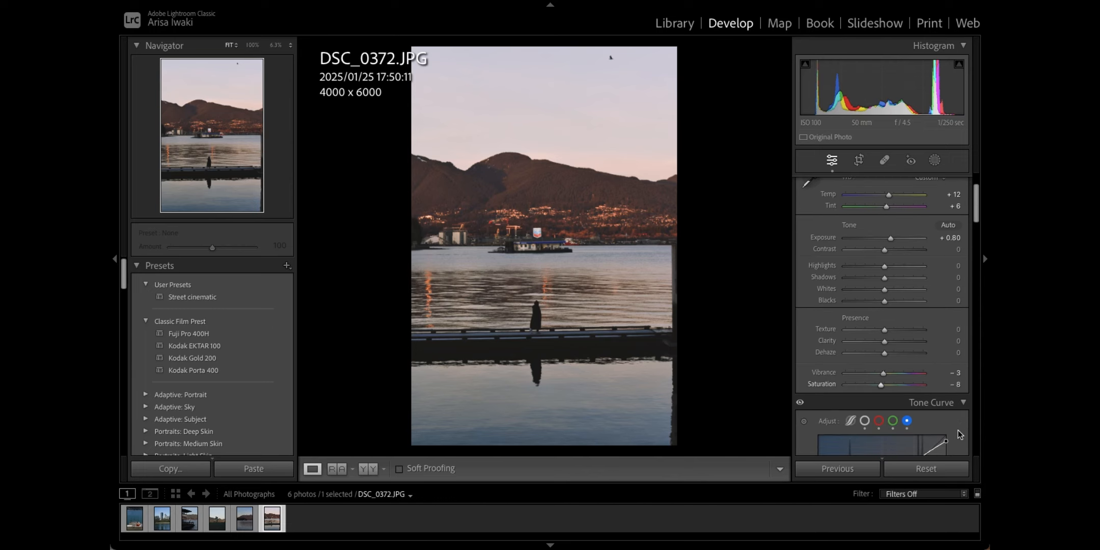
pyautogui.scroll(-2, 958, 431)
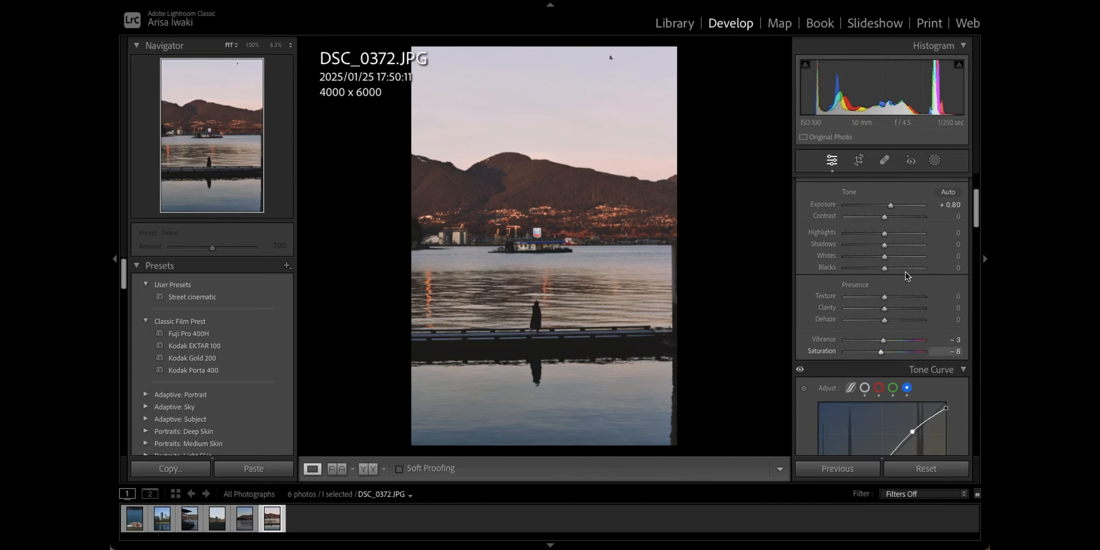
pyautogui.click(958, 216)
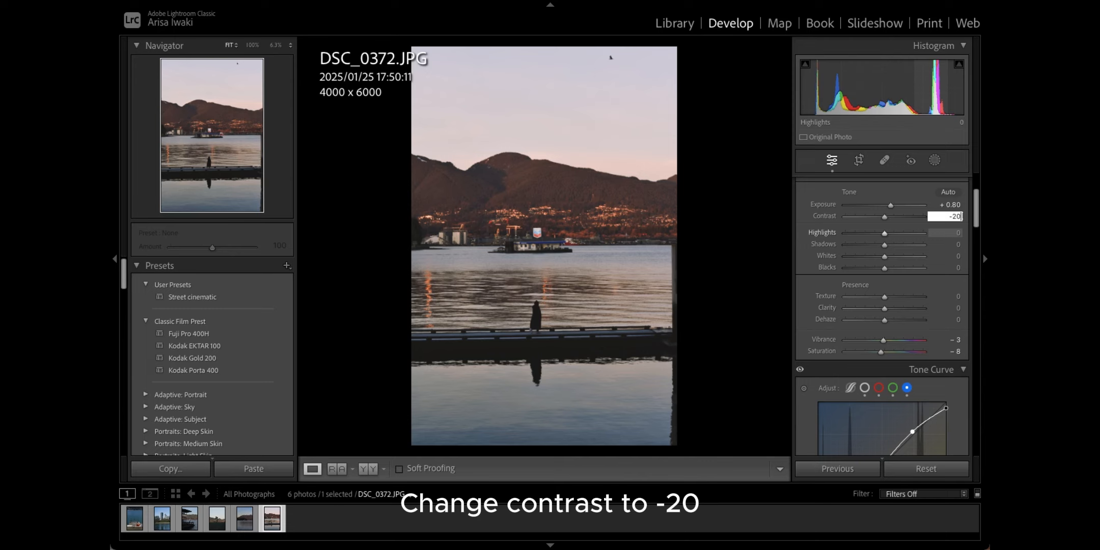
pyautogui.write('-20')
pyautogui.press('Return')
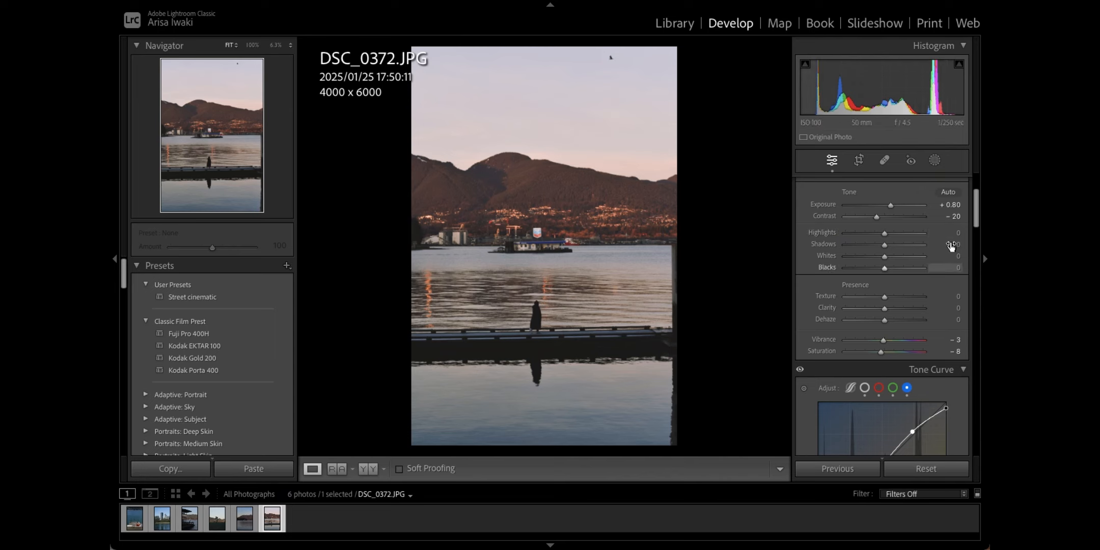
pyautogui.click(958, 233)
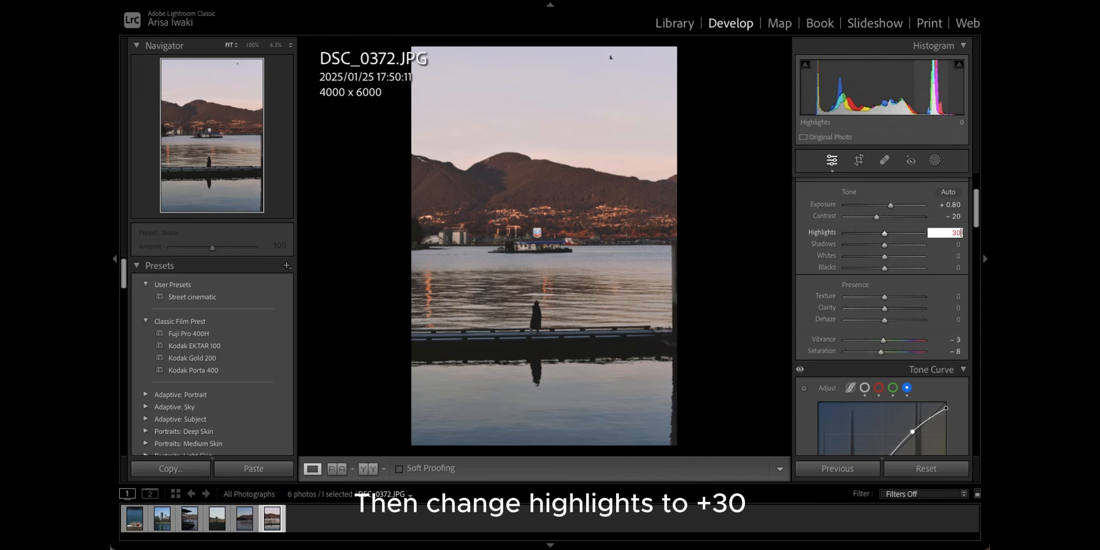
pyautogui.press('Return')
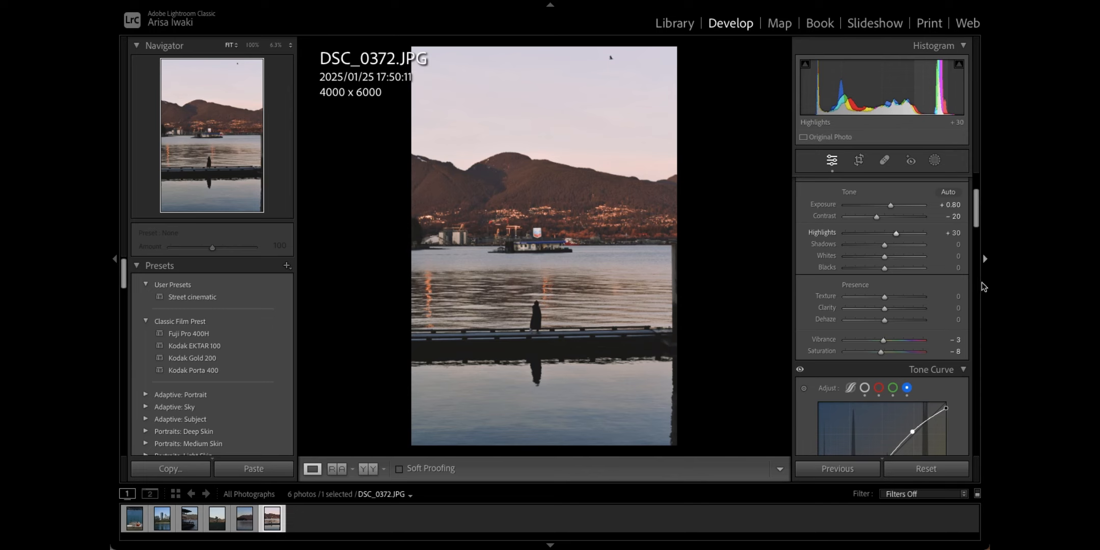
# Step: Set shadows to -20, whites to -65 and blacks to +61
pyautogui.click(958, 243)
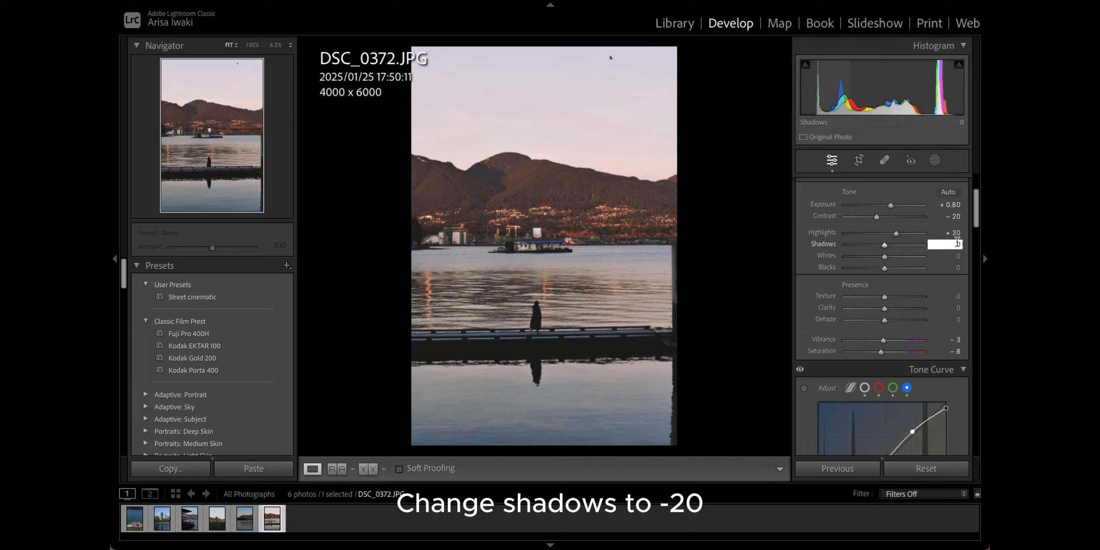
pyautogui.press('Return')
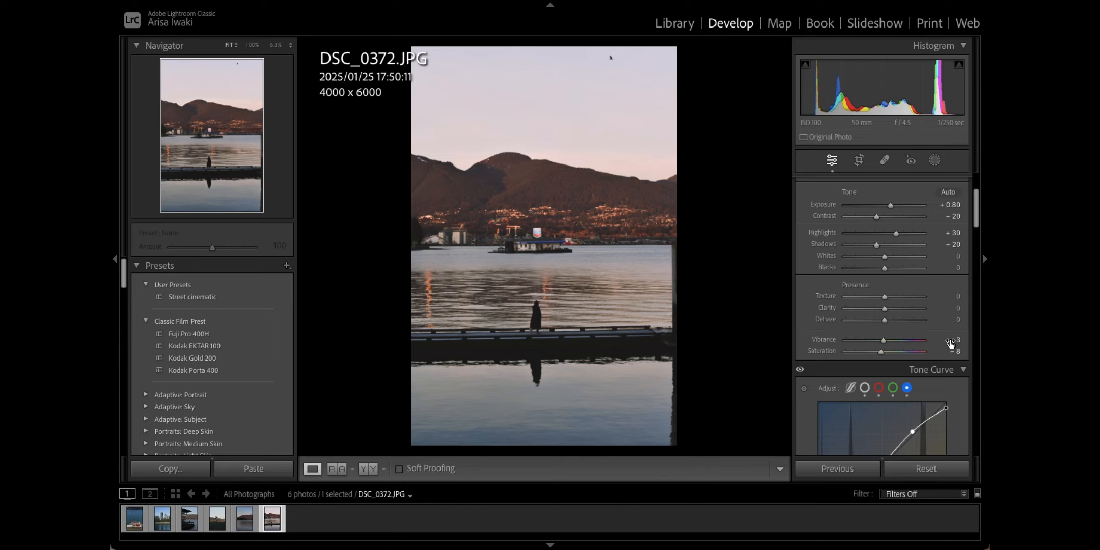
pyautogui.click(956, 255)
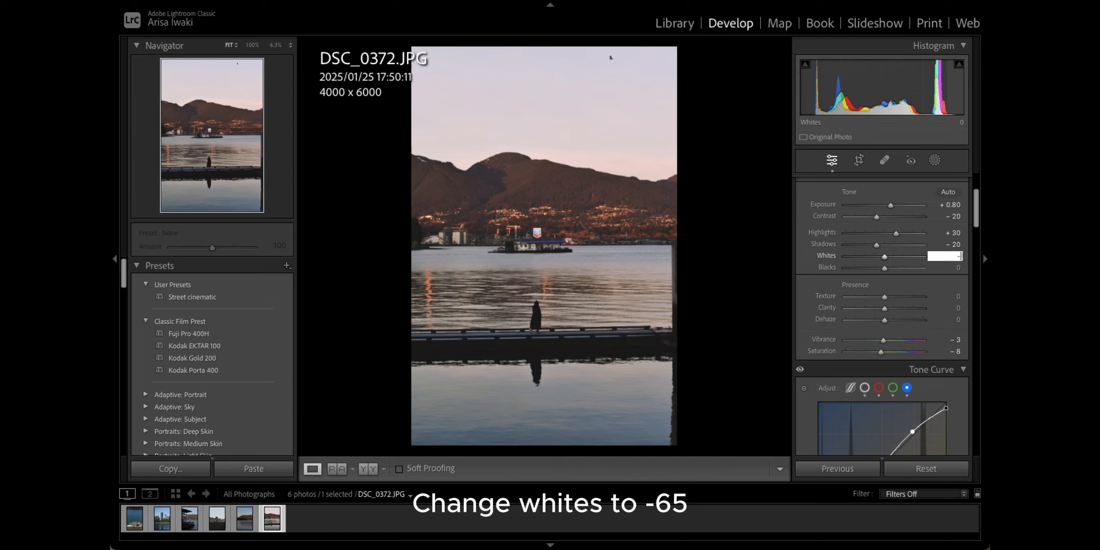
pyautogui.press('Return')
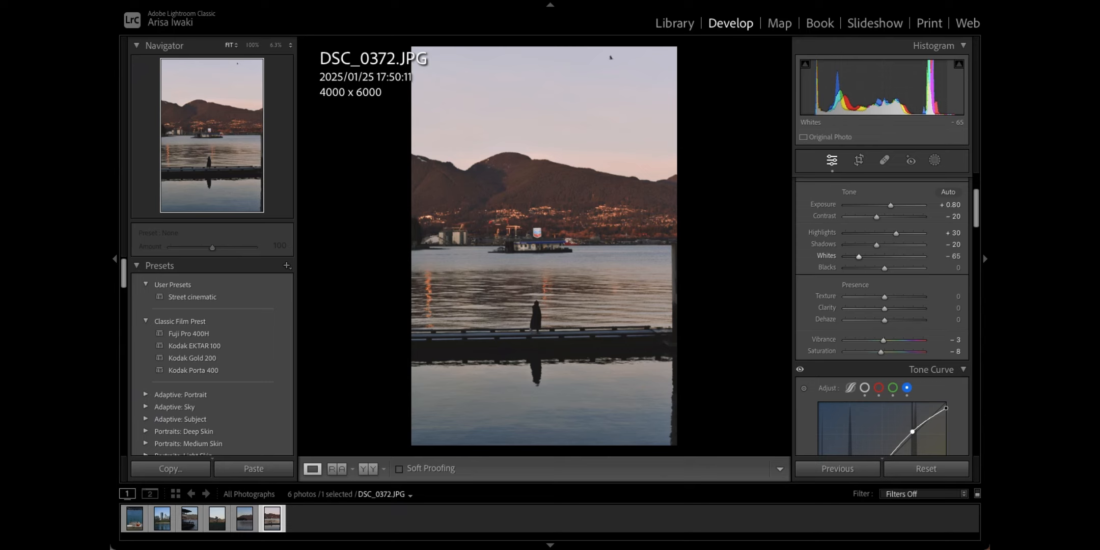
pyautogui.click(943, 273)
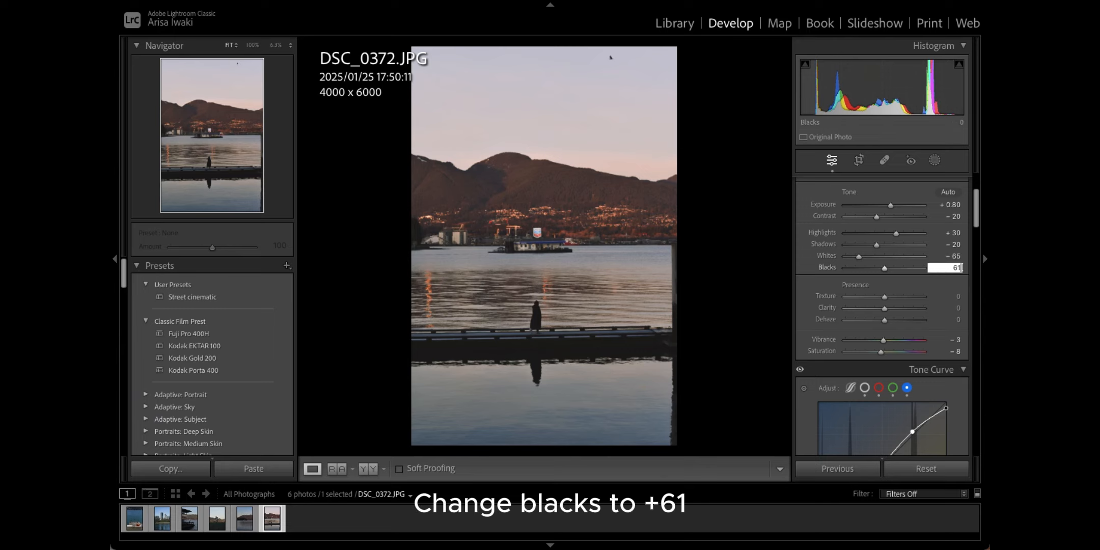
pyautogui.press('Return')
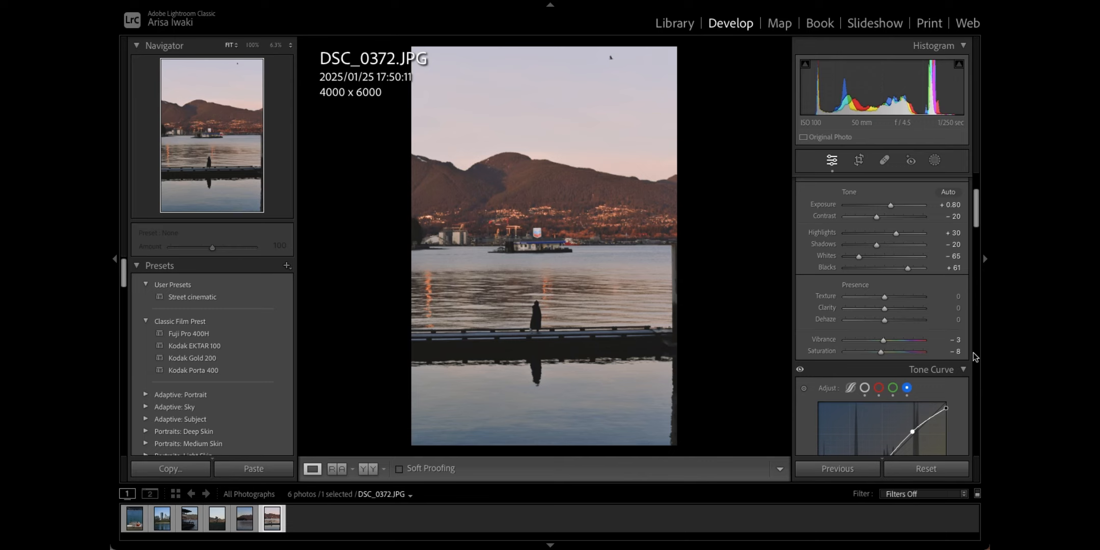
# Step: In the HSL/Color panel, shift the red hue to +15
pyautogui.scroll(-6, 972, 352)
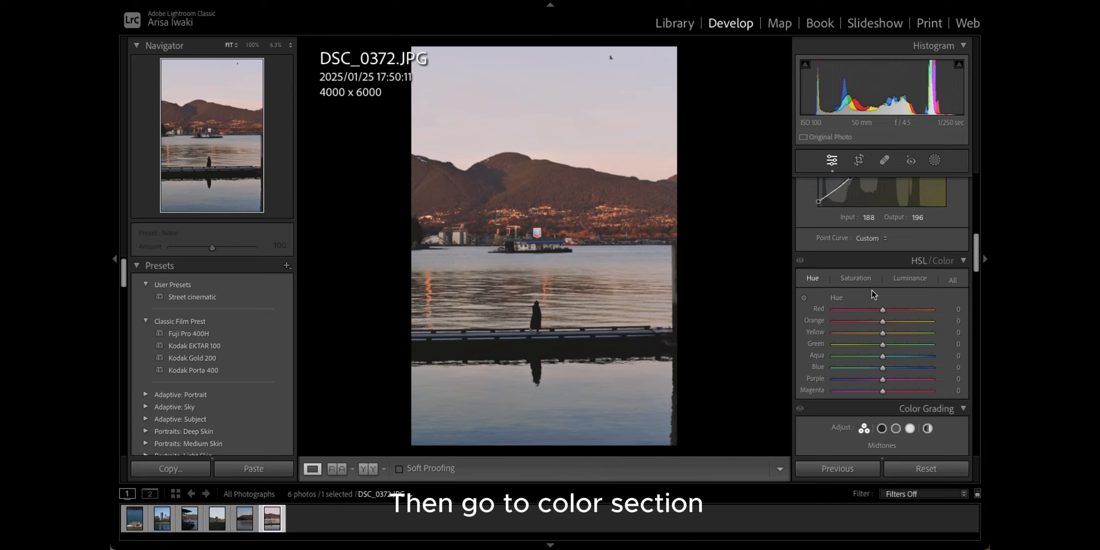
pyautogui.click(941, 261)
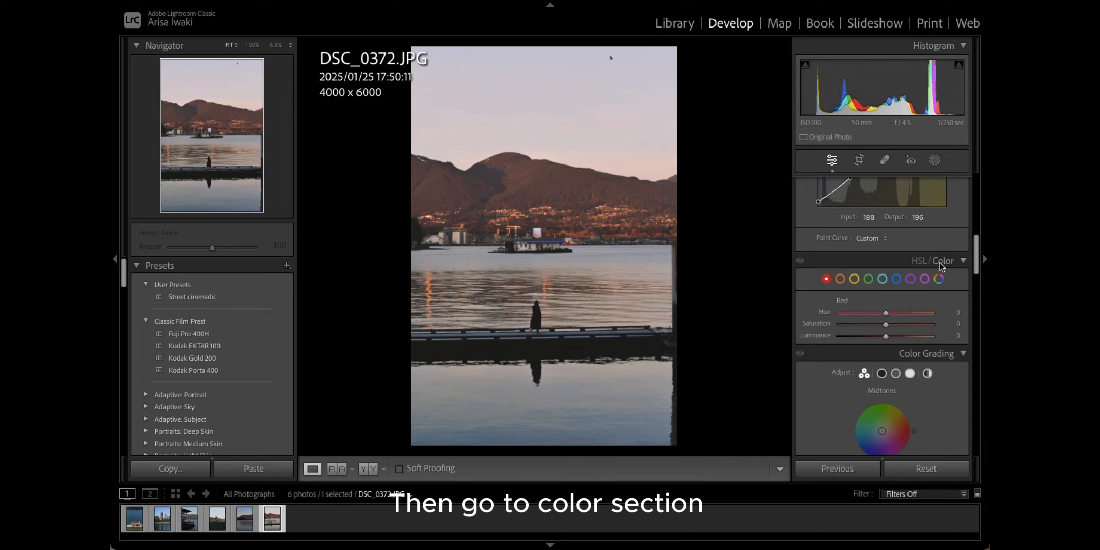
pyautogui.click(826, 279)
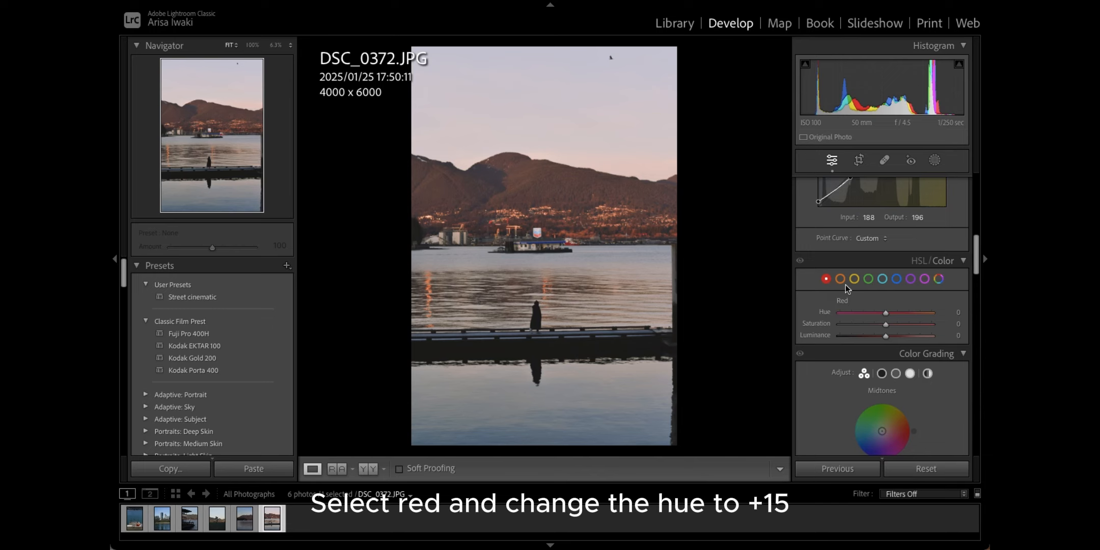
pyautogui.click(955, 312)
pyautogui.write('15')
pyautogui.press('Return')
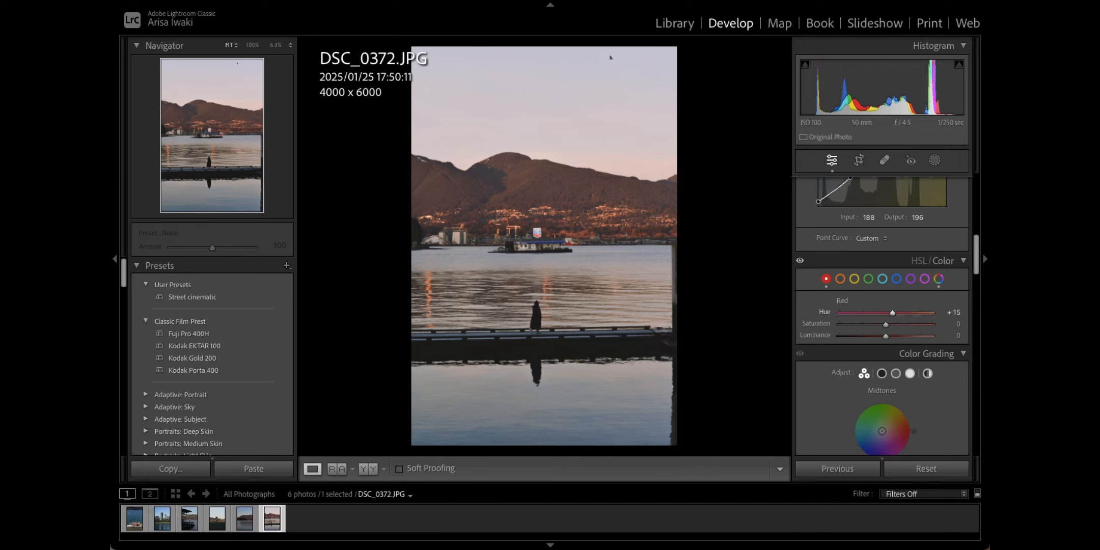
# Step: Set red saturation to +9 and red luminance to -21
pyautogui.click(955, 324)
pyautogui.write('9')
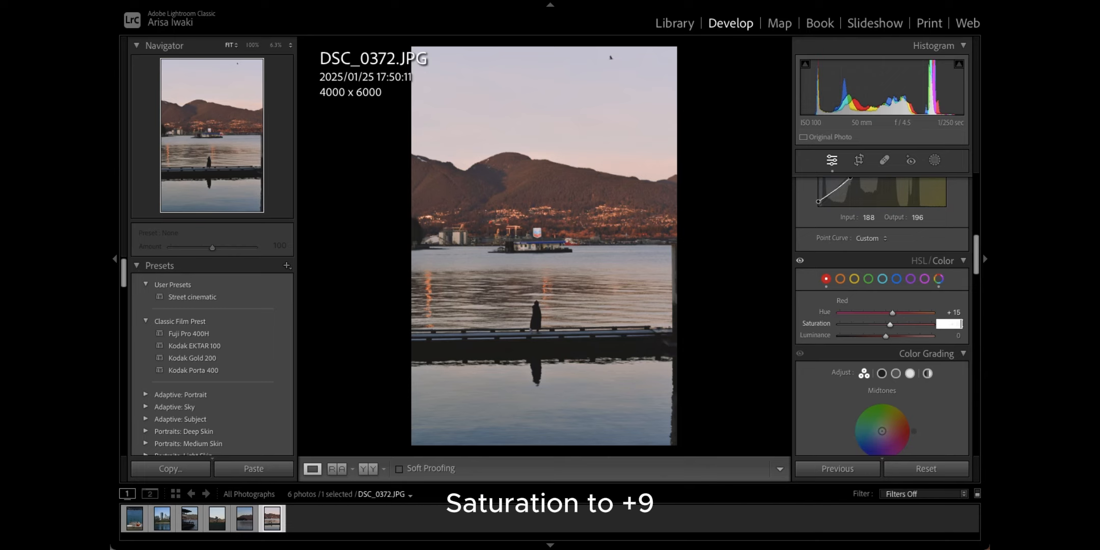
pyautogui.press('Return')
pyautogui.click(955, 335)
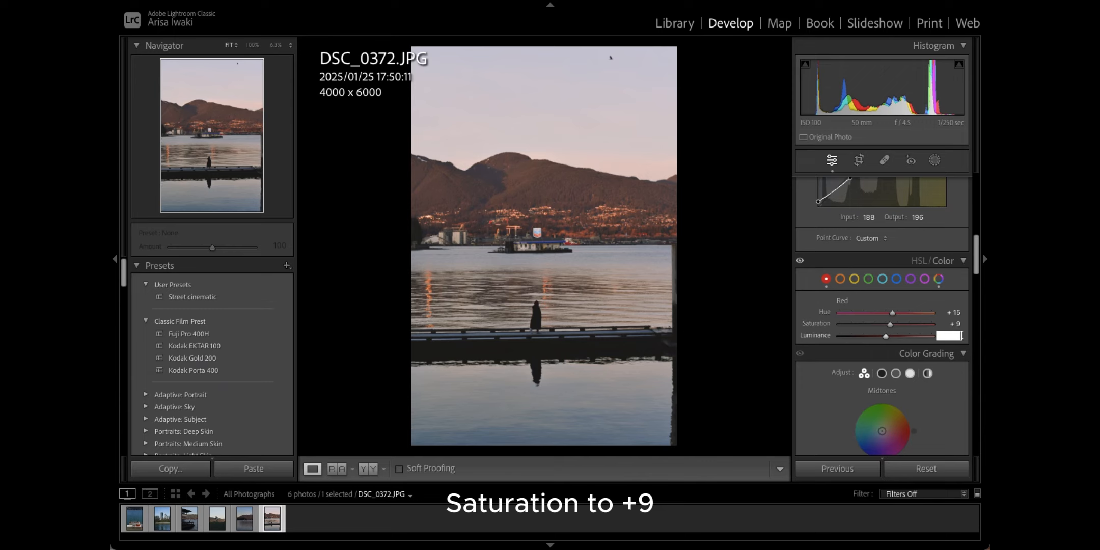
pyautogui.write('- 21')
pyautogui.press('Return')
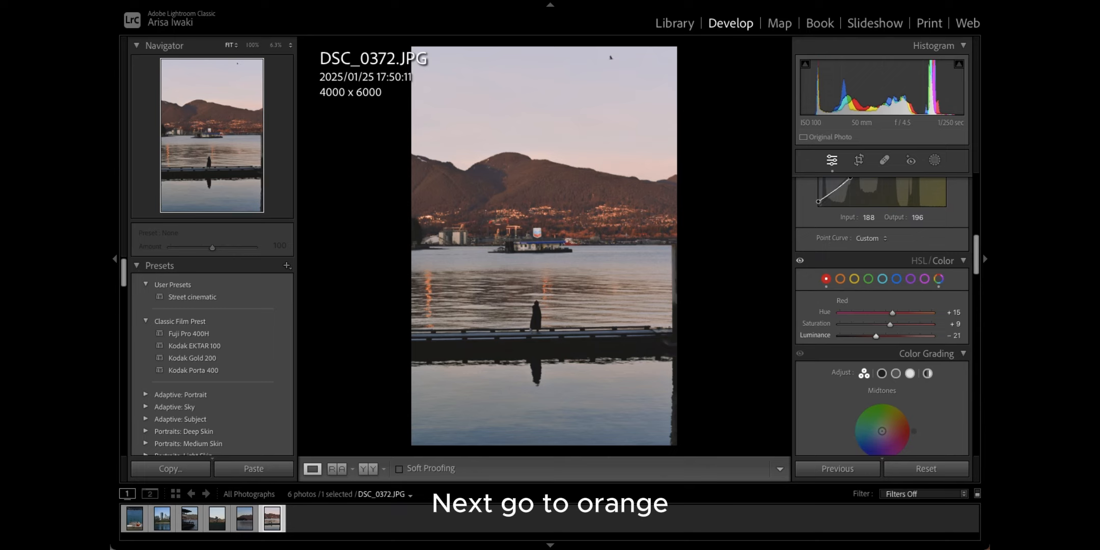
# Step: Set orange saturation to -16 and orange luminance to -8
pyautogui.click(839, 279)
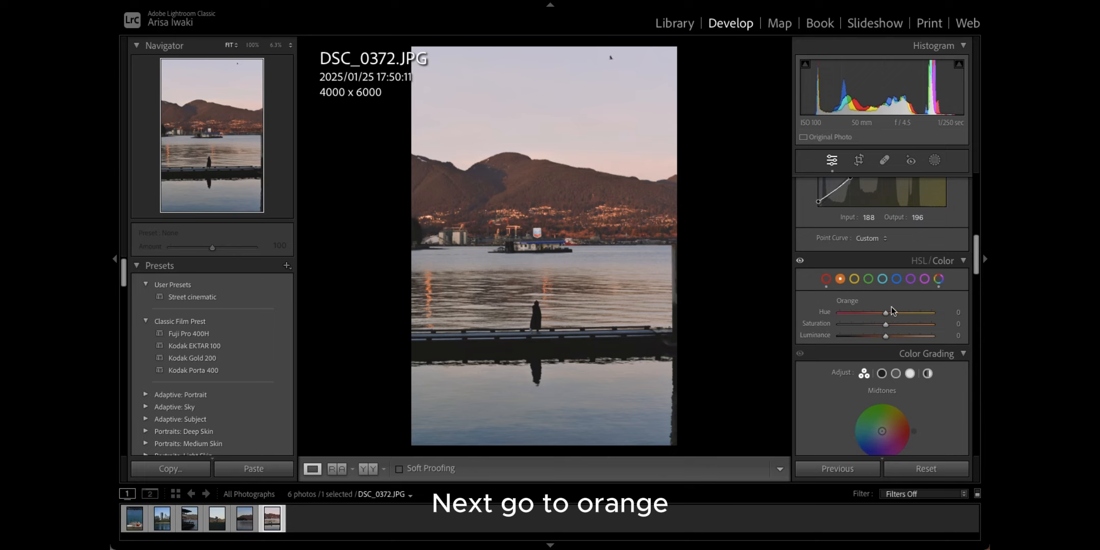
pyautogui.click(958, 319)
pyautogui.write('-16')
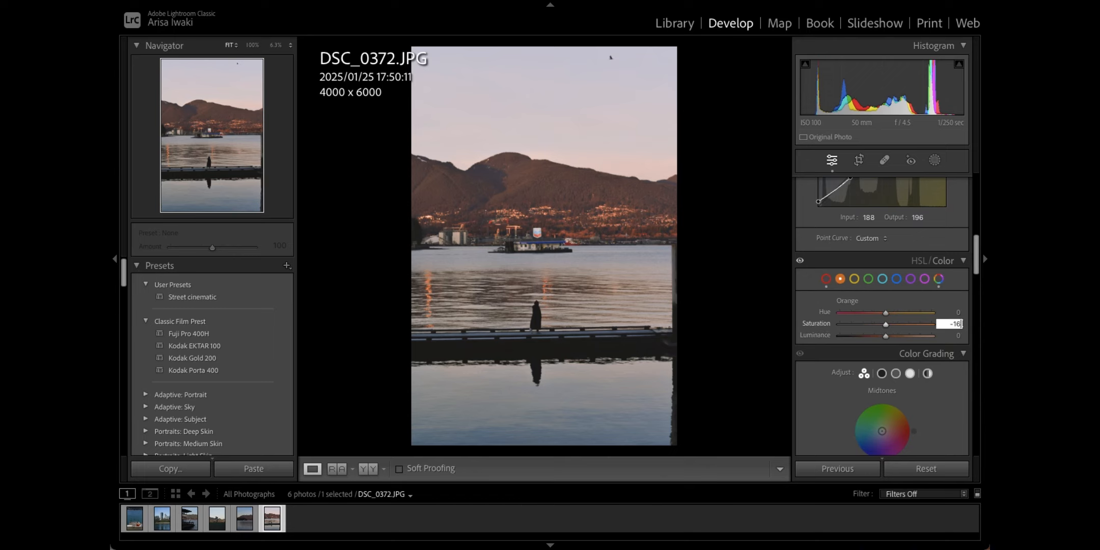
pyautogui.press('Tab')
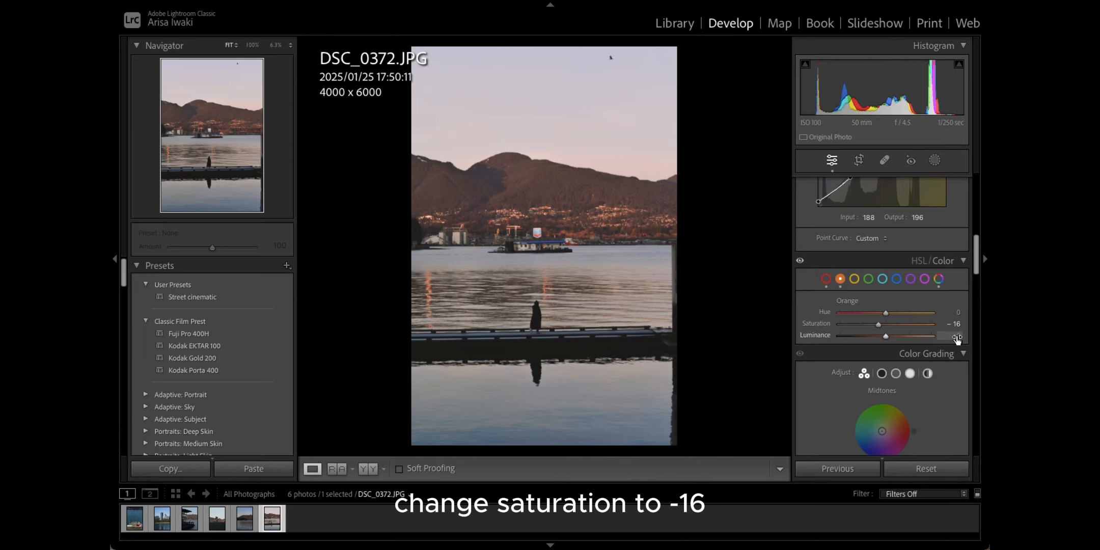
pyautogui.write('-8')
pyautogui.press('Return')
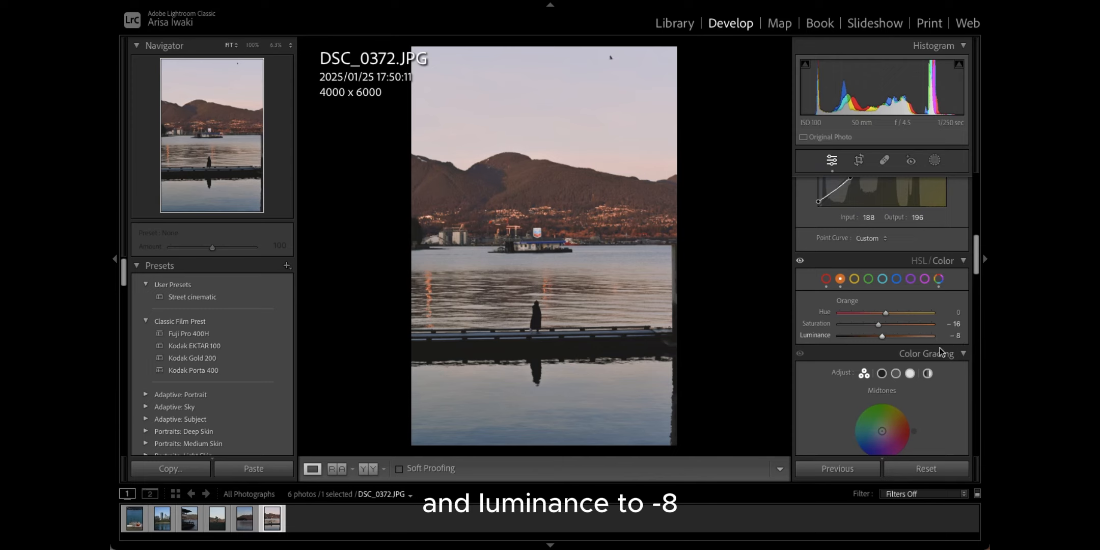
# Step: Set yellows to Hue +9, Saturation -29 and Luminance -5
pyautogui.click(853, 279)
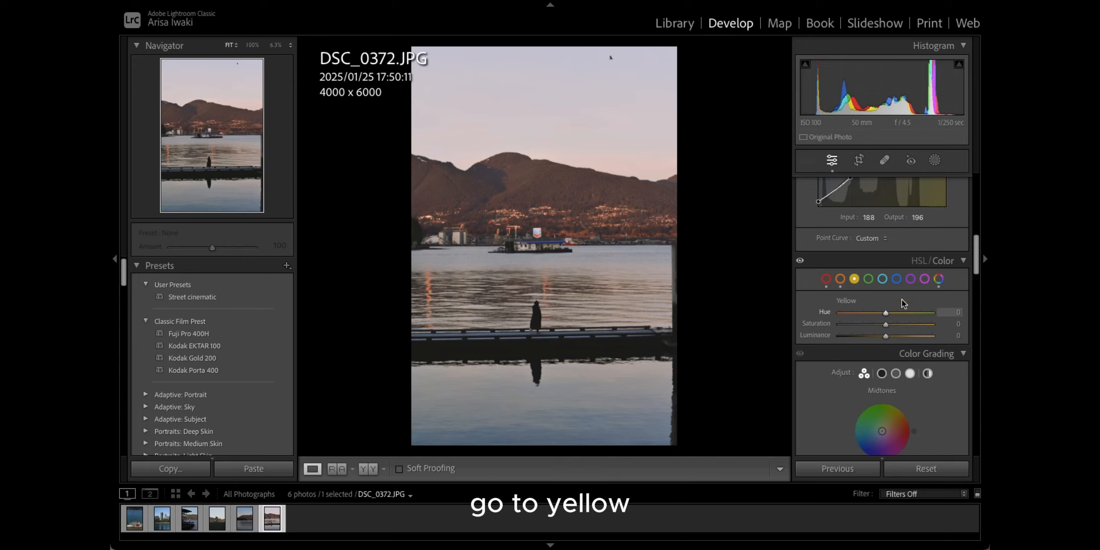
pyautogui.click(950, 313)
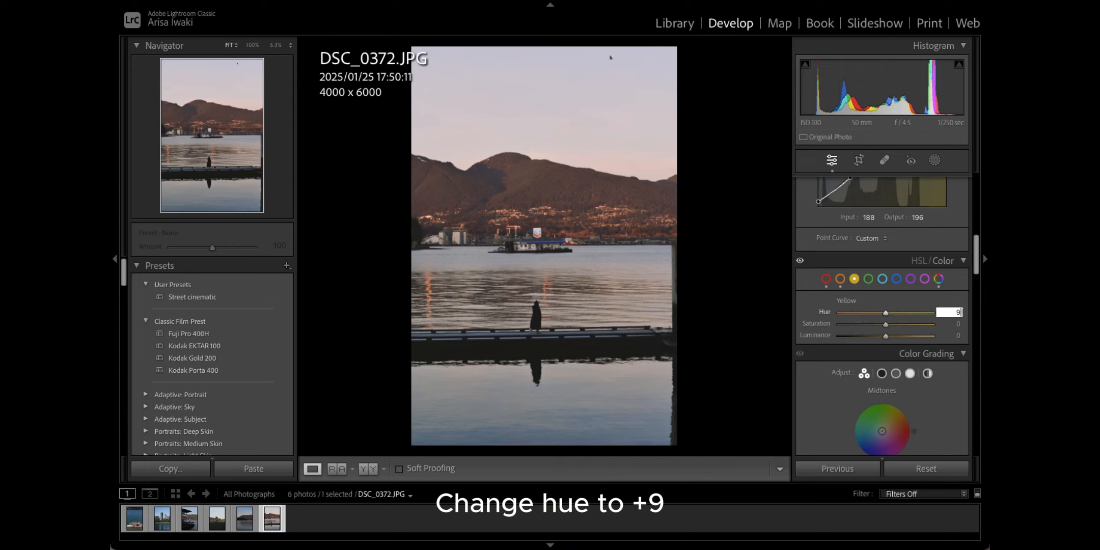
pyautogui.write('9')
pyautogui.press('Return')
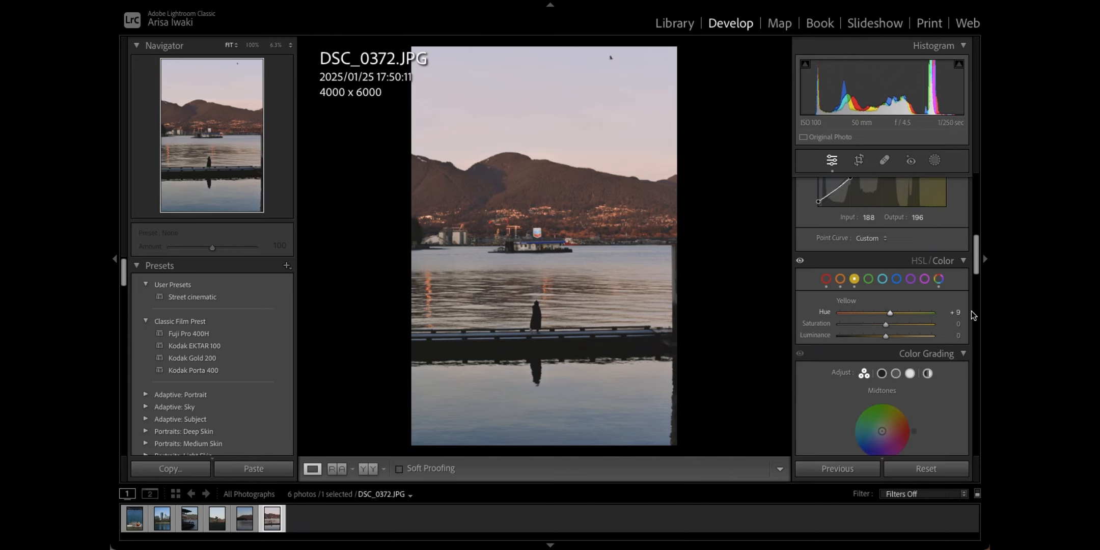
pyautogui.click(957, 323)
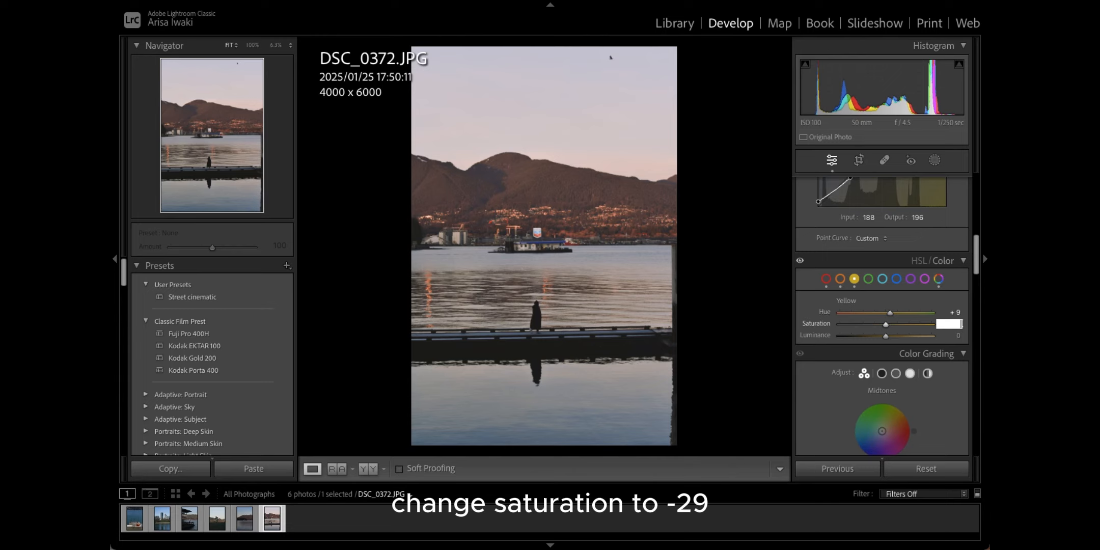
pyautogui.write('-29')
pyautogui.press('Return')
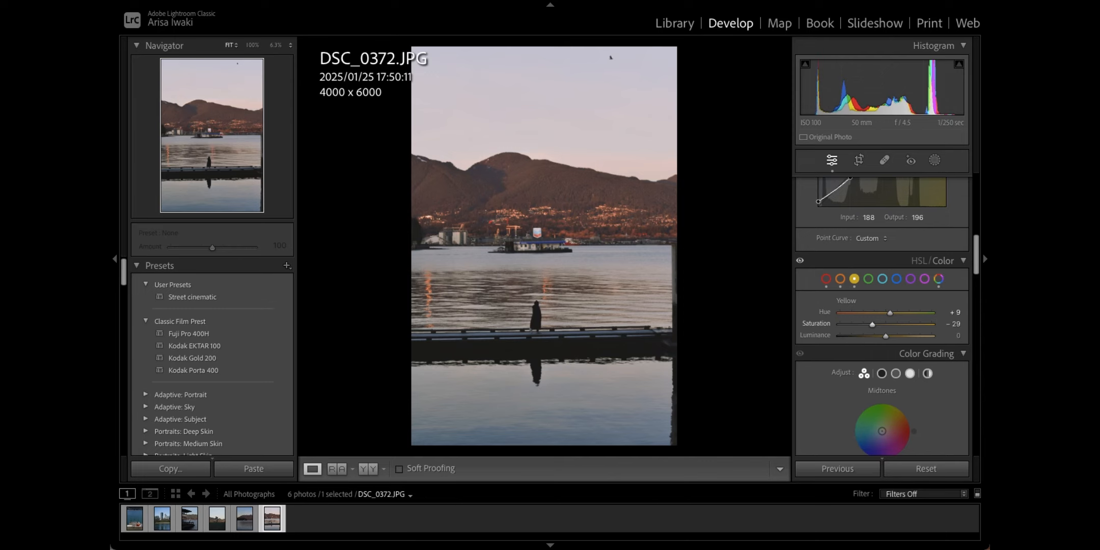
pyautogui.click(957, 335)
pyautogui.write('-5')
pyautogui.press('Return')
# Step: Set the green hue to +15, then hide and restore the side panels
pyautogui.click(868, 279)
pyautogui.click(947, 312)
pyautogui.write('15')
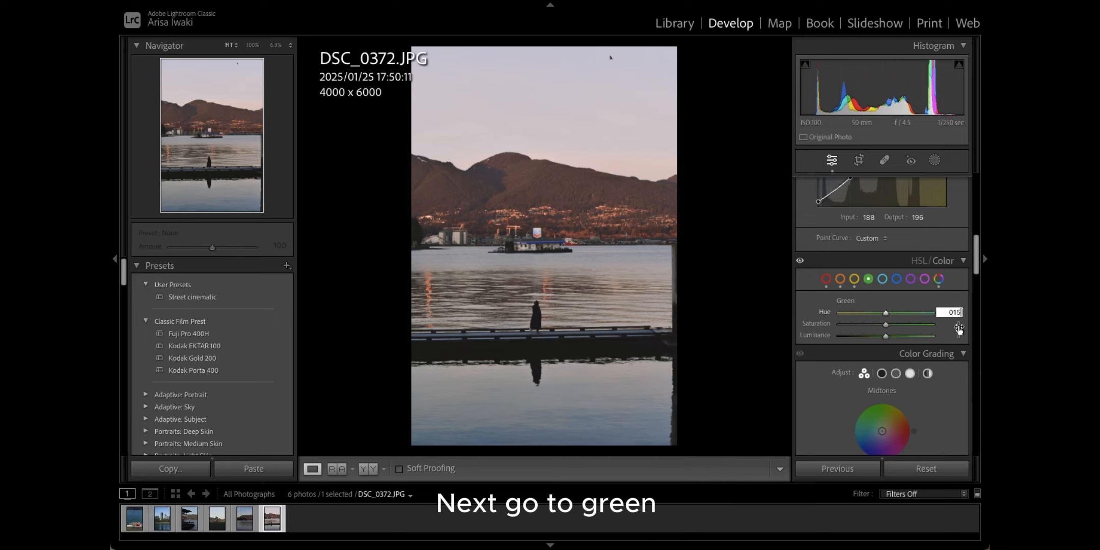
pyautogui.press('Return')
pyautogui.press('Return')
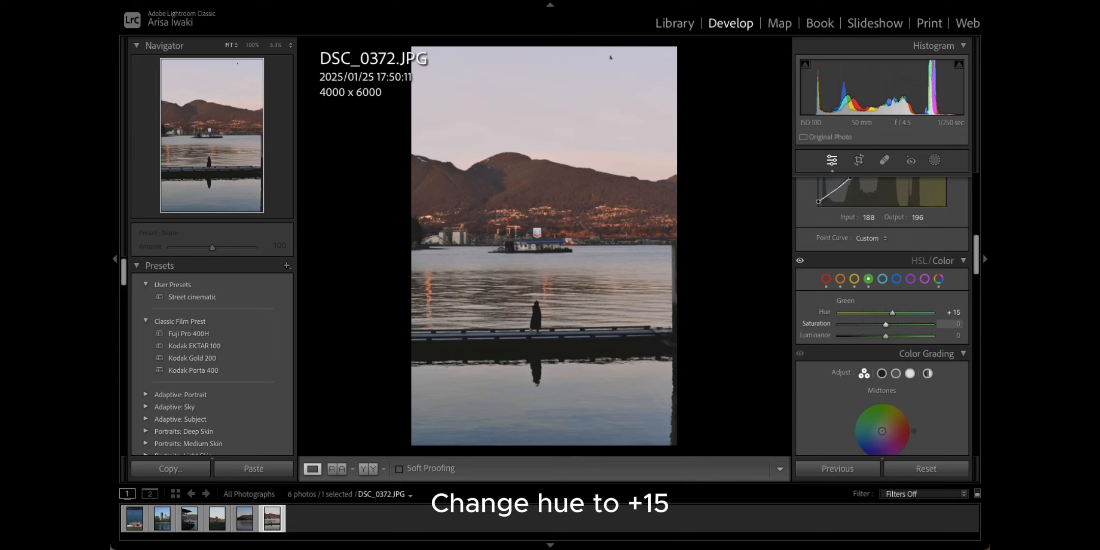
pyautogui.press('Tab')
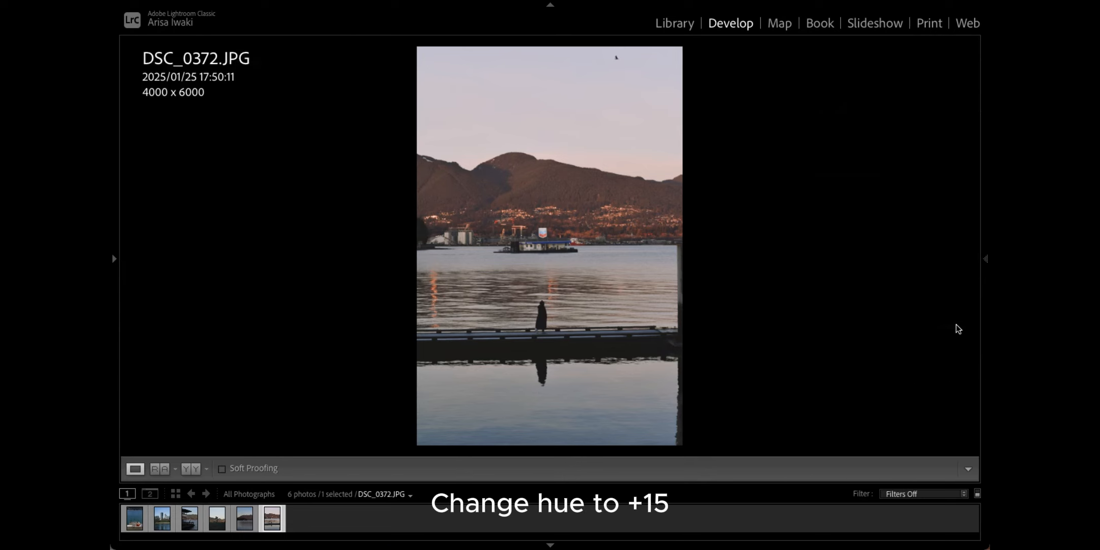
pyautogui.click(985, 248)
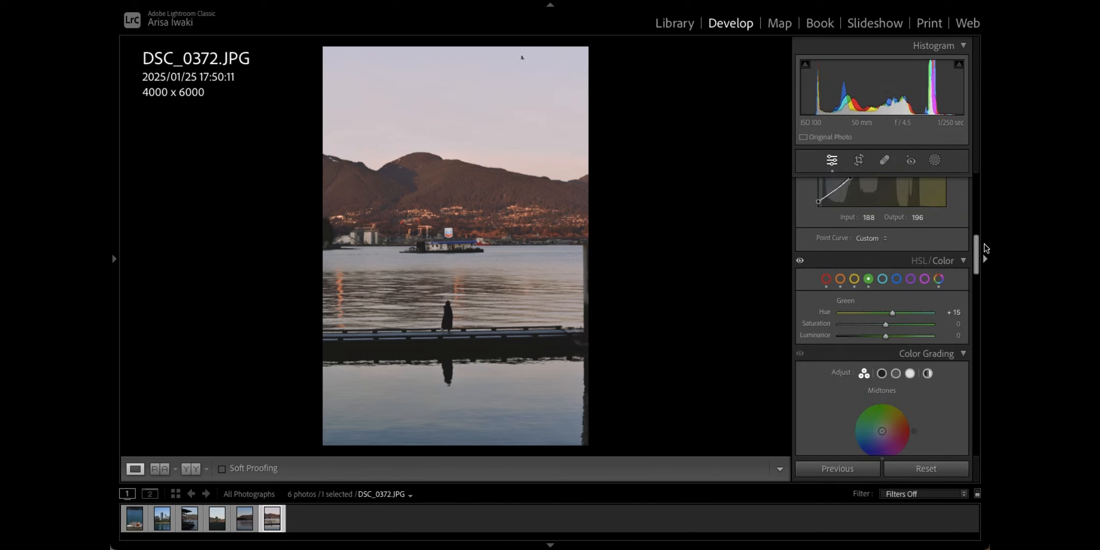
# Step: Set green saturation to -43 and green luminance to -8
pyautogui.click(958, 324)
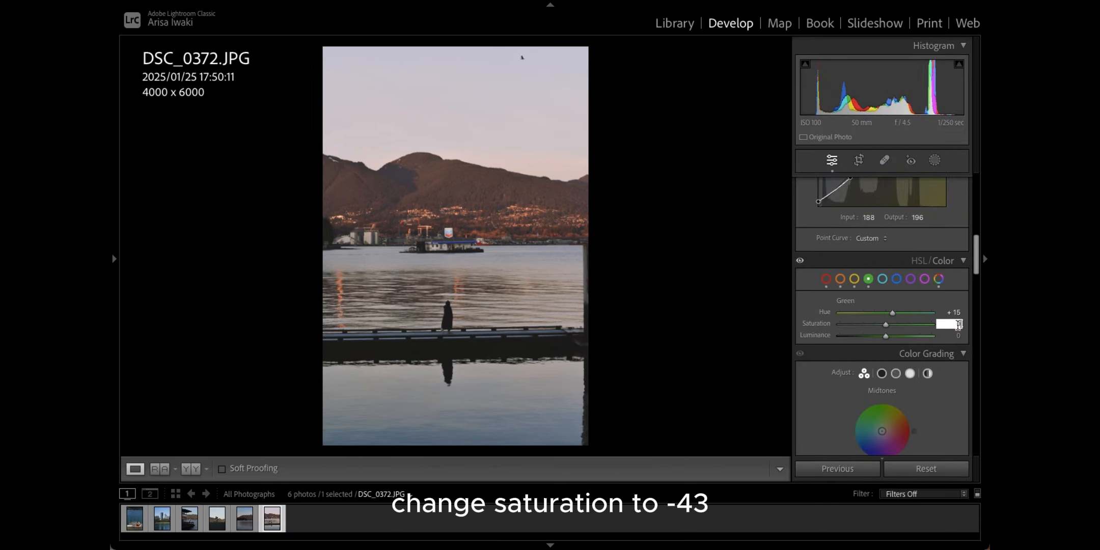
pyautogui.write('- 43')
pyautogui.press('Return')
pyautogui.click(951, 334)
pyautogui.write('-8')
pyautogui.press('Return')
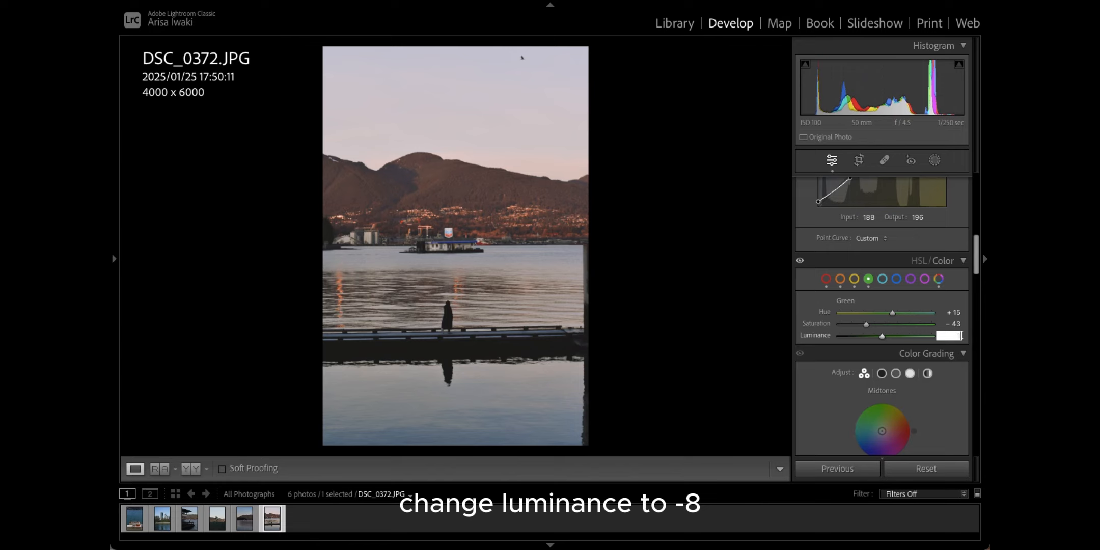
# Step: Set aquas to Hue -13, Saturation -65 and Luminance +15
pyautogui.click(883, 280)
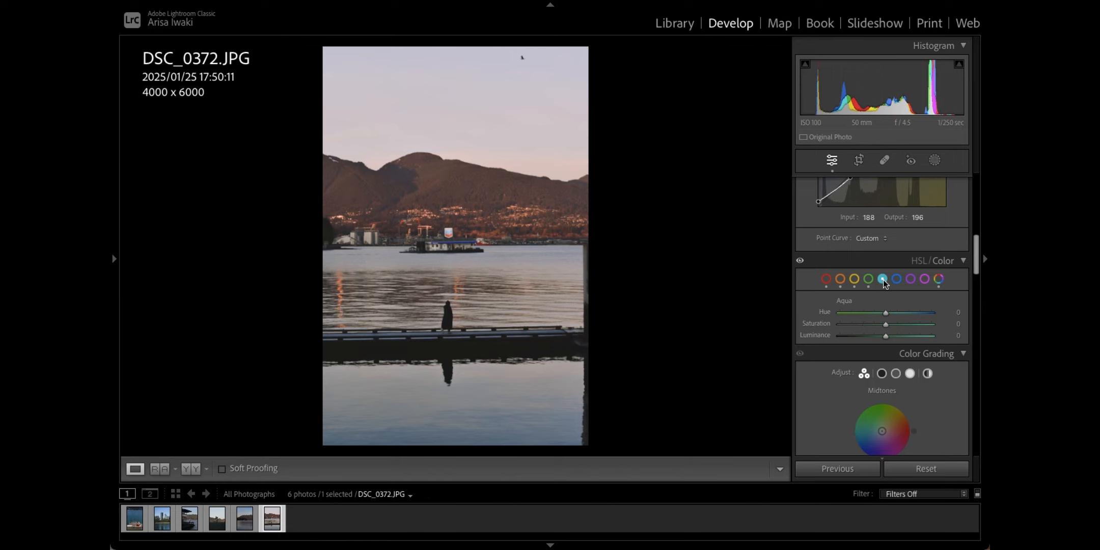
pyautogui.click(949, 312)
pyautogui.write('-13')
pyautogui.press('Return')
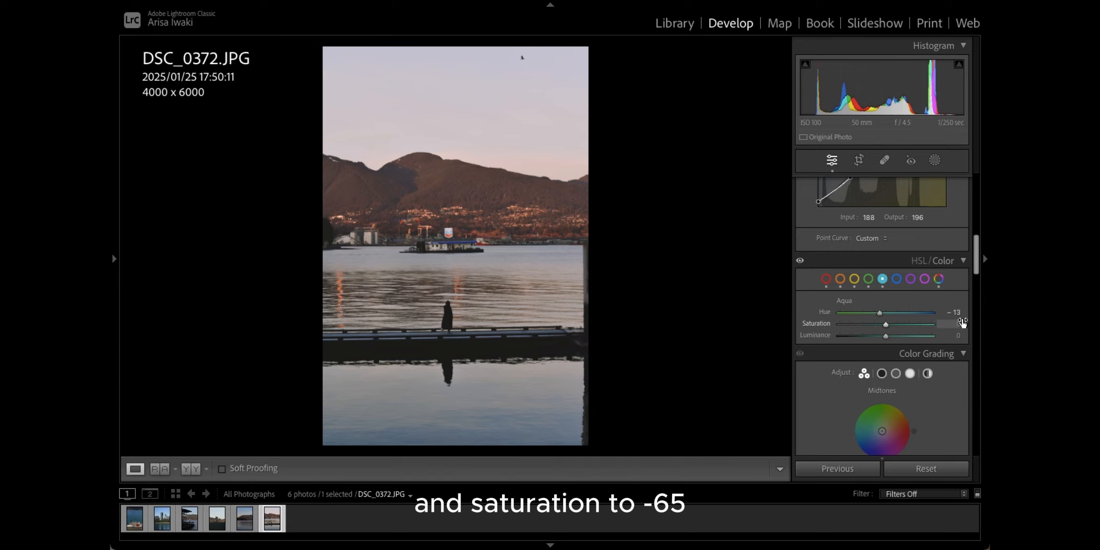
pyautogui.click(961, 323)
pyautogui.write('-65')
pyautogui.press('Return')
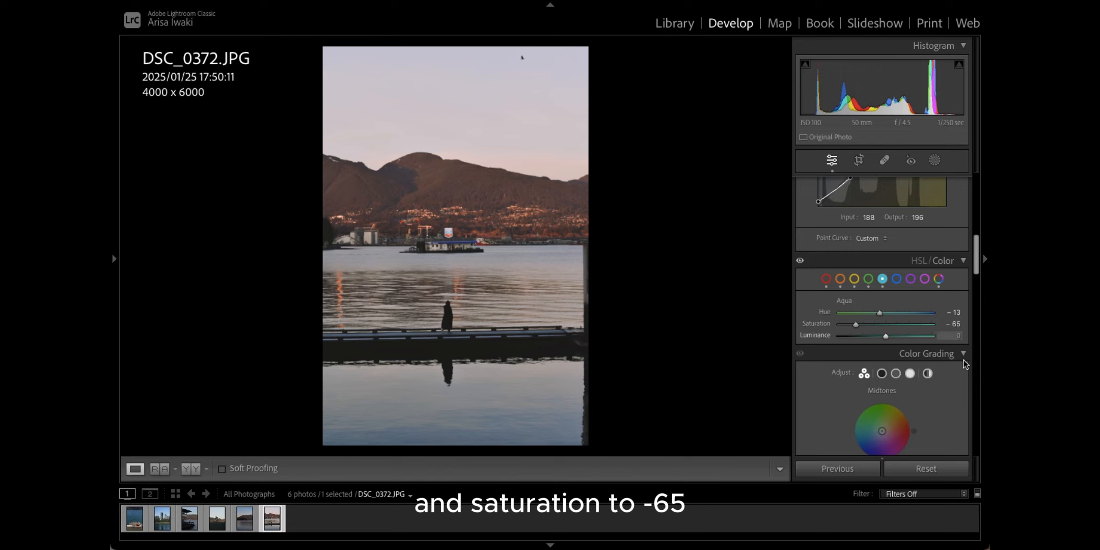
pyautogui.click(952, 334)
pyautogui.write('15')
pyautogui.press('Return')
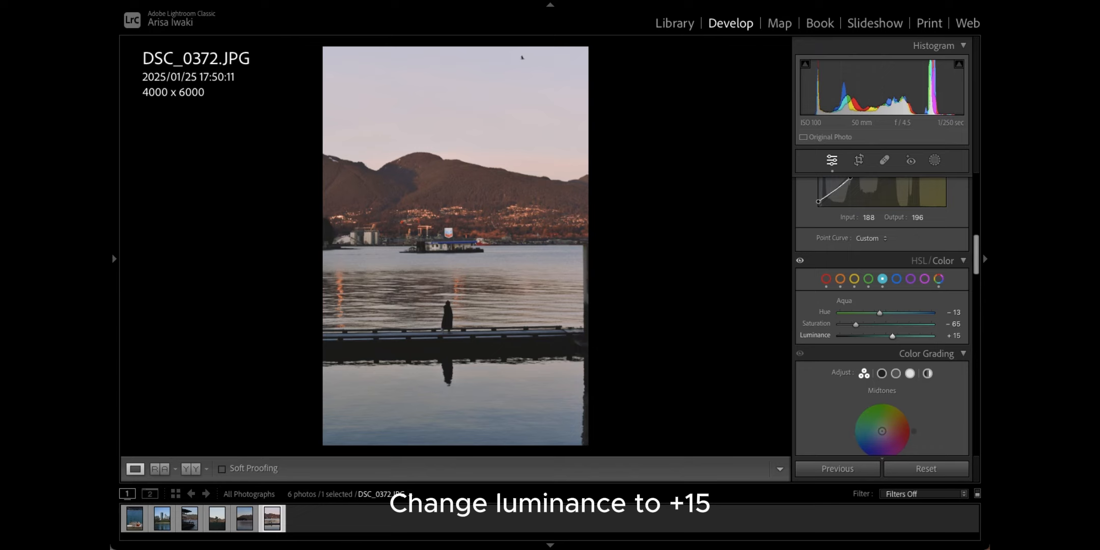
# Step: Set blues to Hue -11, Saturation -26 and Luminance +15
pyautogui.click(896, 279)
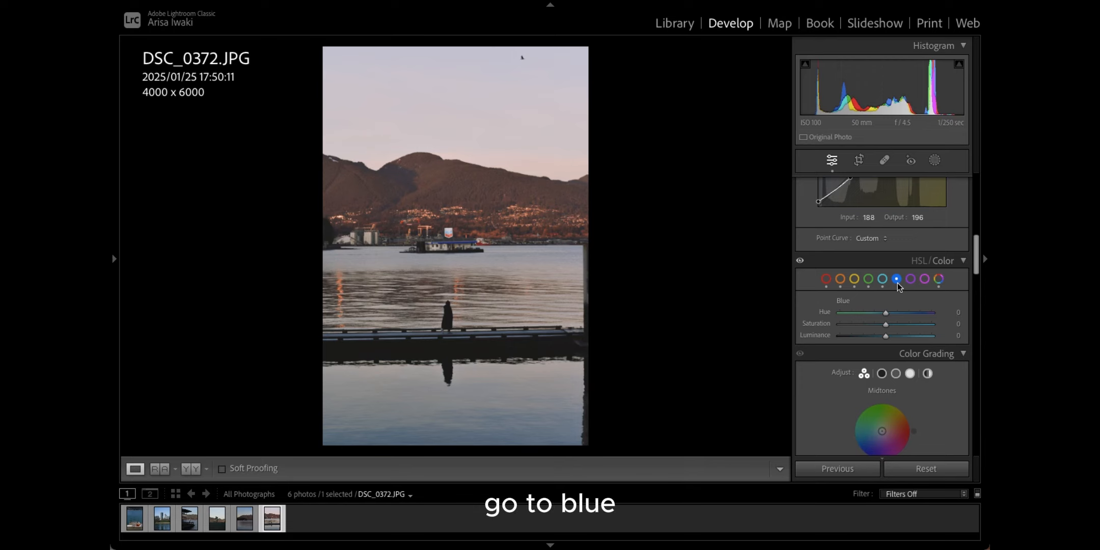
pyautogui.click(957, 311)
pyautogui.write('- 11')
pyautogui.press('Tab')
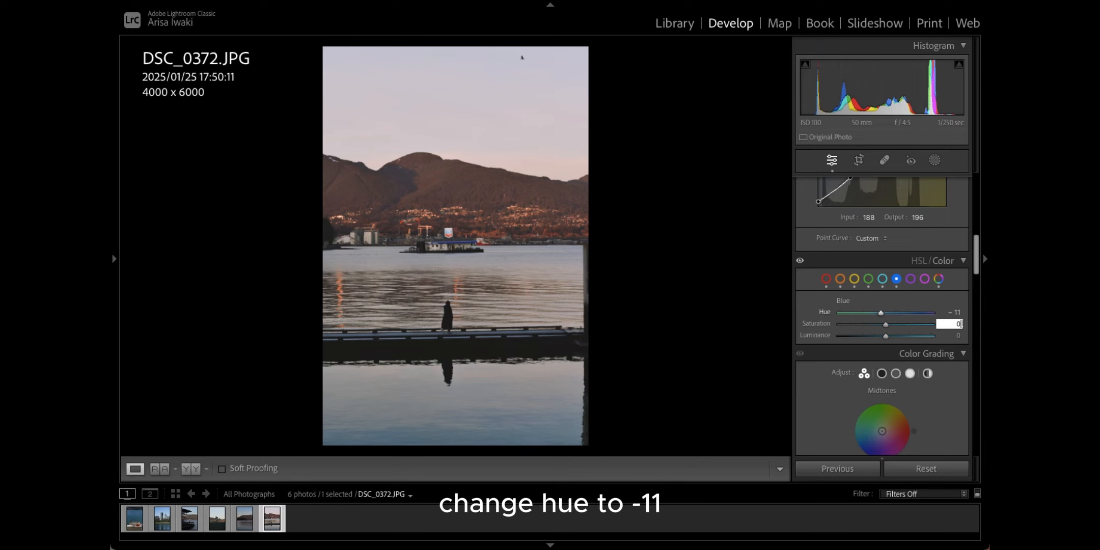
pyautogui.write('-26')
pyautogui.press('Return')
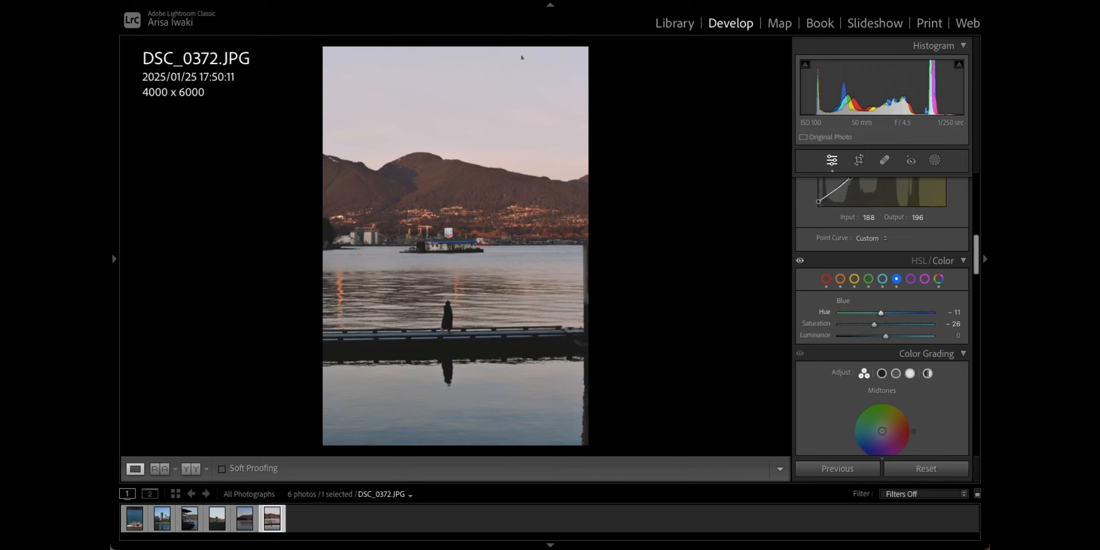
pyautogui.click(952, 335)
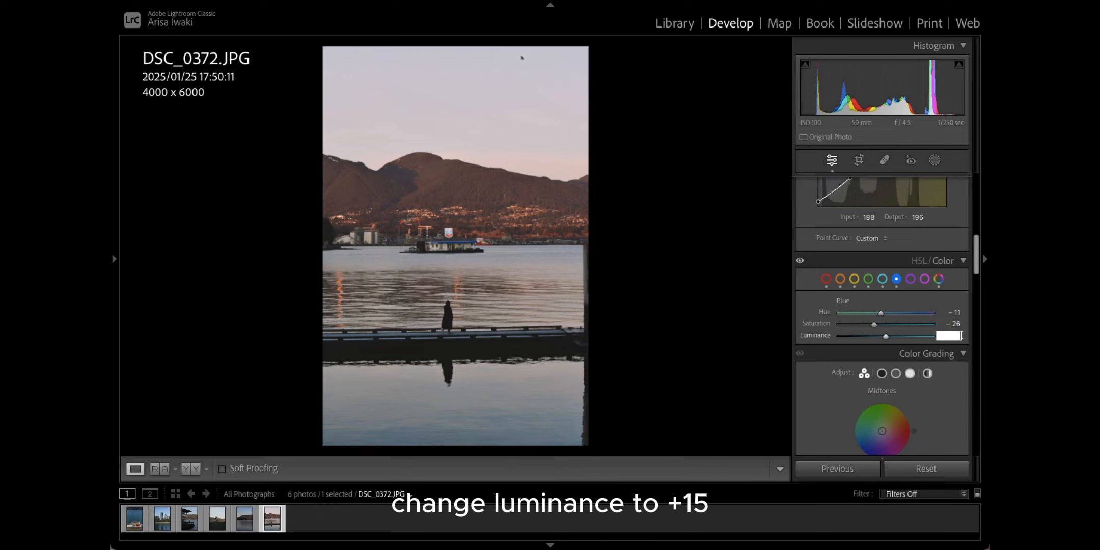
pyautogui.write('15')
pyautogui.press('Return')
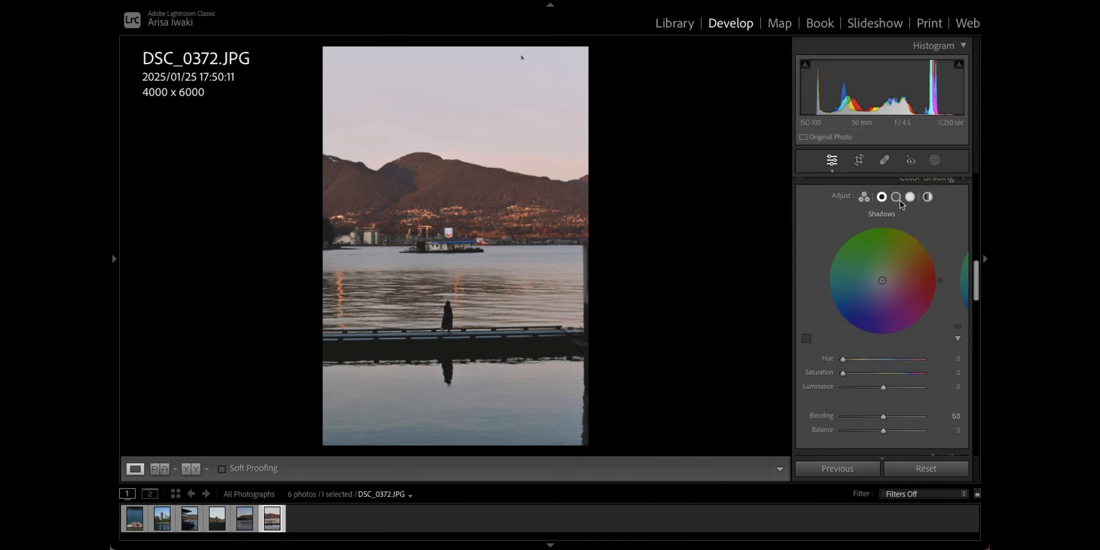
# Step: Give the colour-grading highlights hue 31 and saturation 10
pyautogui.click(897, 199)
pyautogui.click(911, 197)
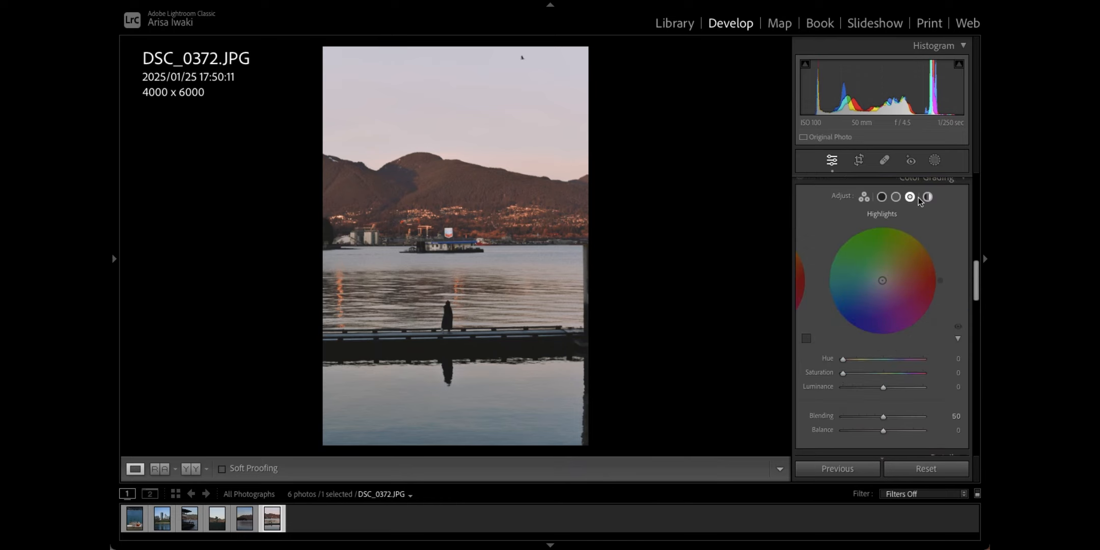
pyautogui.click(952, 359)
pyautogui.write('31')
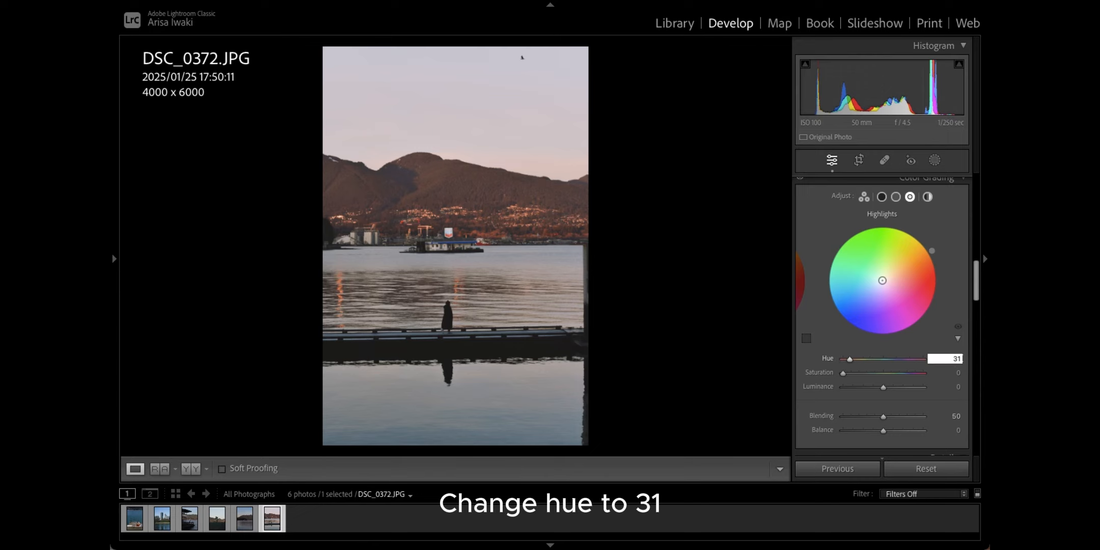
pyautogui.click(953, 373)
pyautogui.write('10')
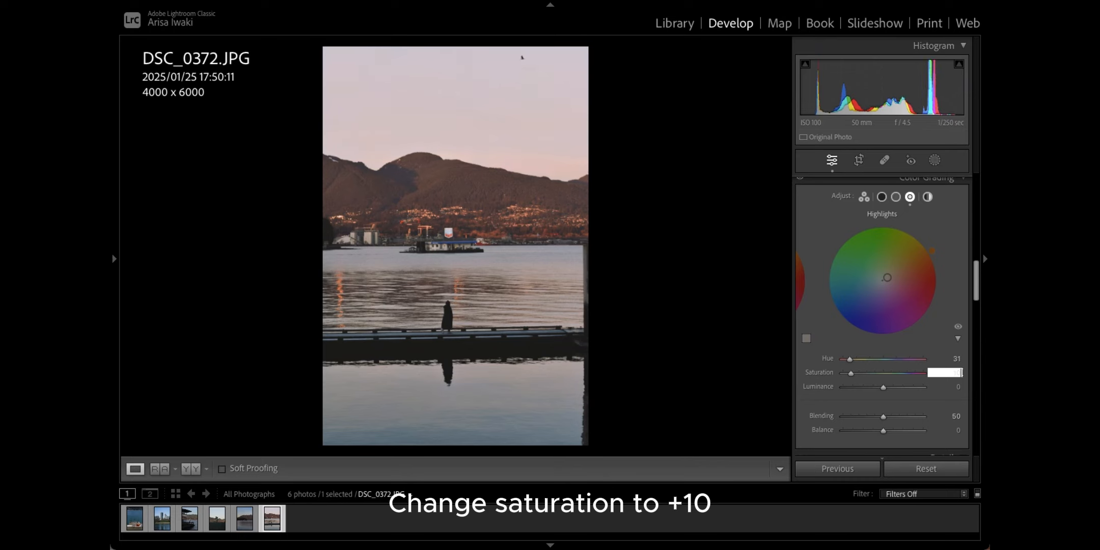
pyautogui.press('Return')
pyautogui.scroll(-1, 957, 326)
# Step: Give the colour-grading shadows hue 135 and saturation 10
pyautogui.click(881, 191)
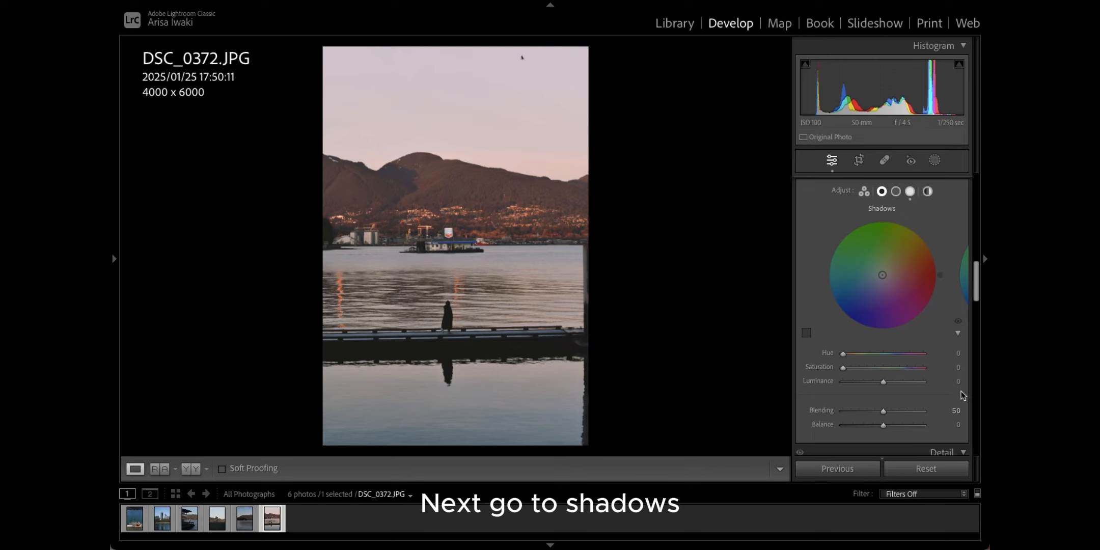
pyautogui.click(956, 353)
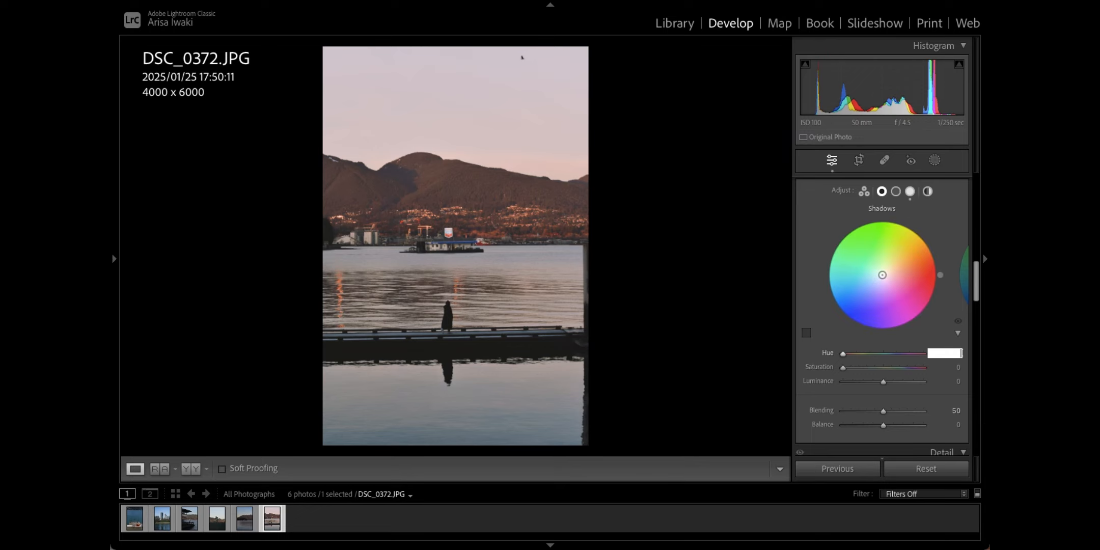
pyautogui.write('135')
pyautogui.press('Return')
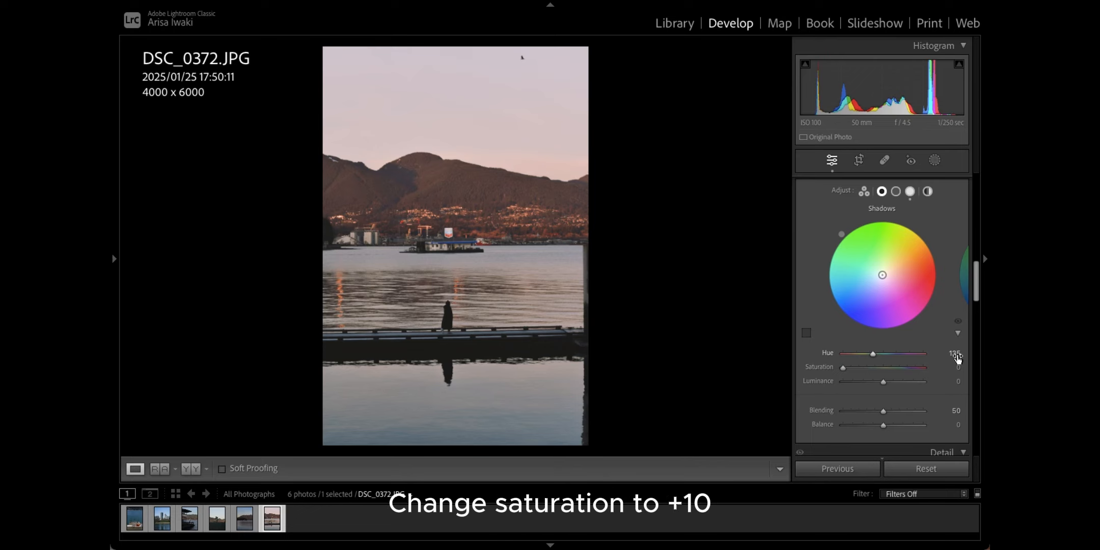
pyautogui.click(957, 366)
pyautogui.write('1')
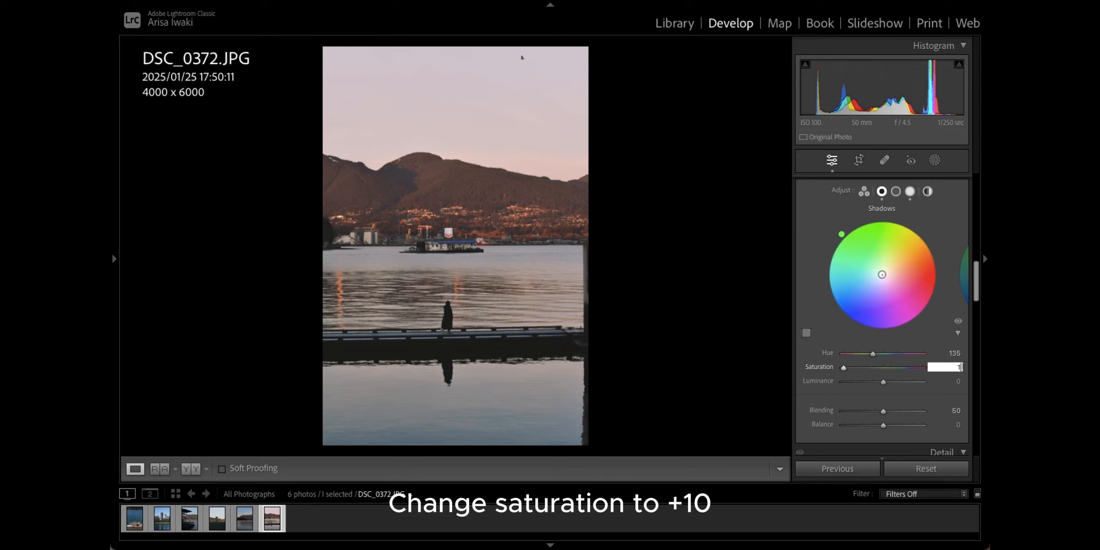
pyautogui.write('00')
pyautogui.press('Return')
pyautogui.scroll(-2, 911, 238)
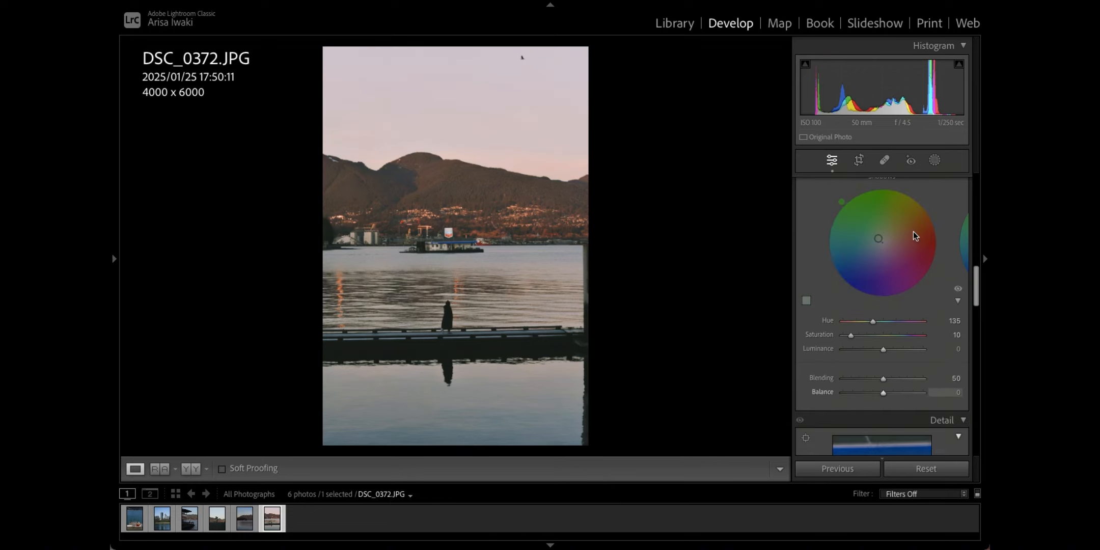
pyautogui.scroll(2, 911, 237)
# Step: Set the colour-grading balance to +25
pyautogui.click(910, 195)
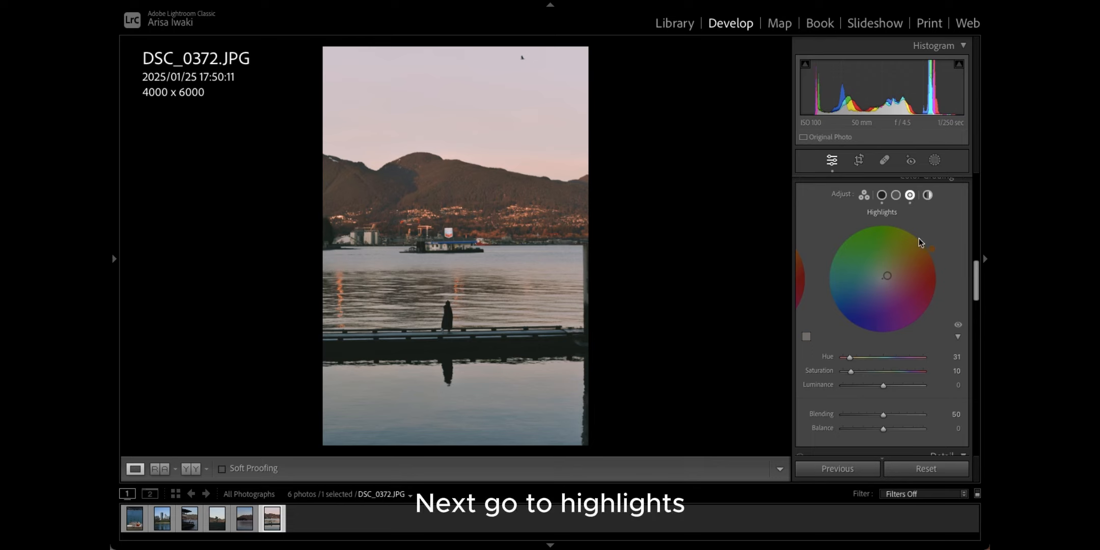
pyautogui.scroll(-1, 911, 340)
pyautogui.scroll(-1, 911, 340)
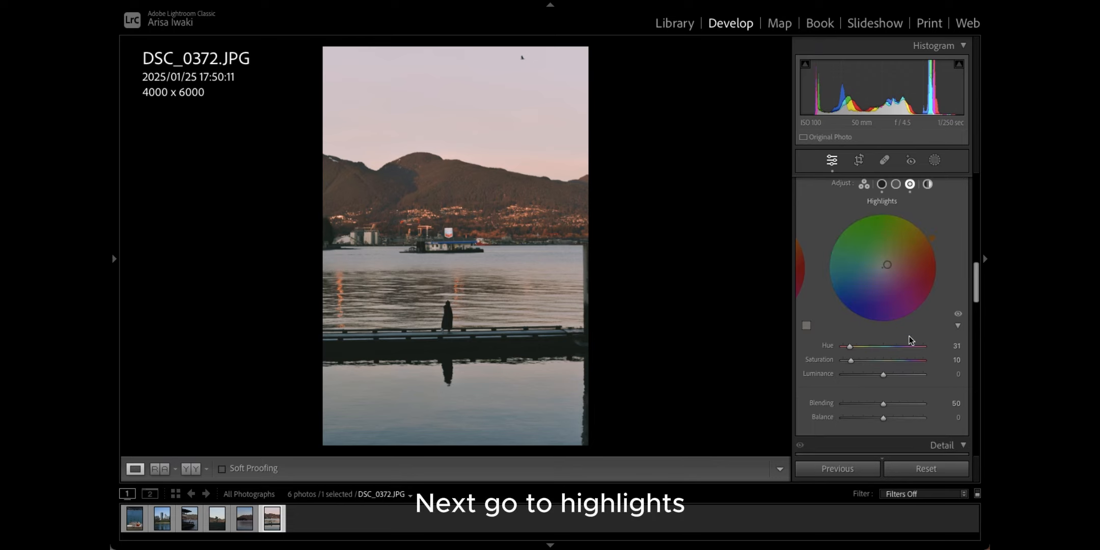
pyautogui.click(955, 419)
pyautogui.write('2')
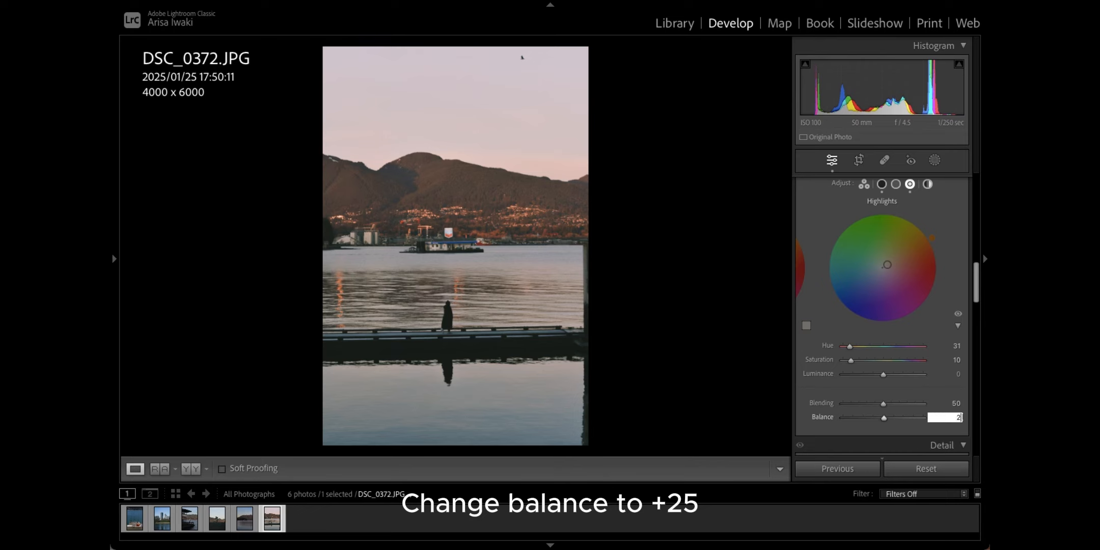
pyautogui.write('5')
pyautogui.press('Return')
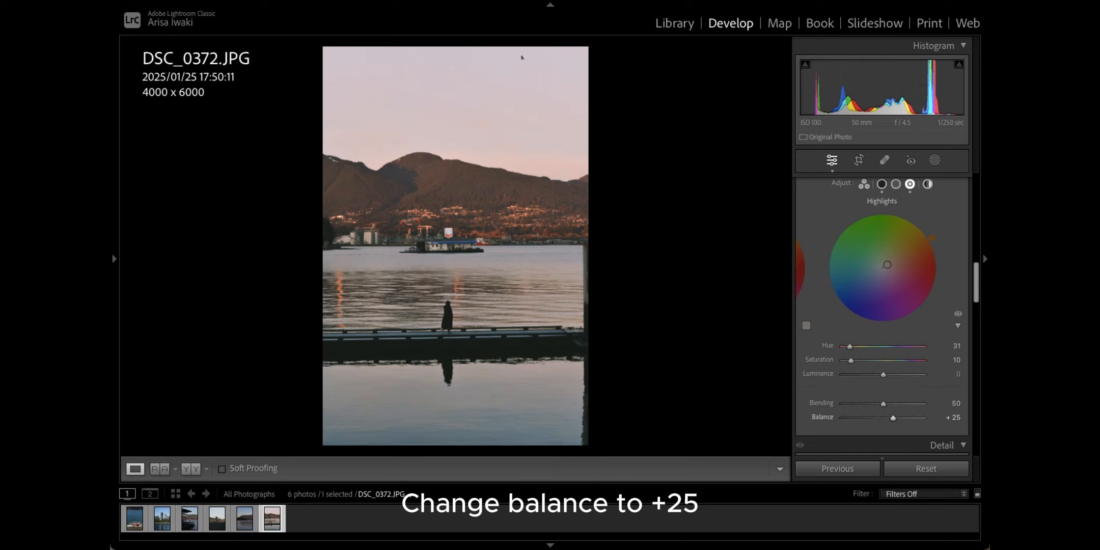
pyautogui.scroll(-5, 944, 436)
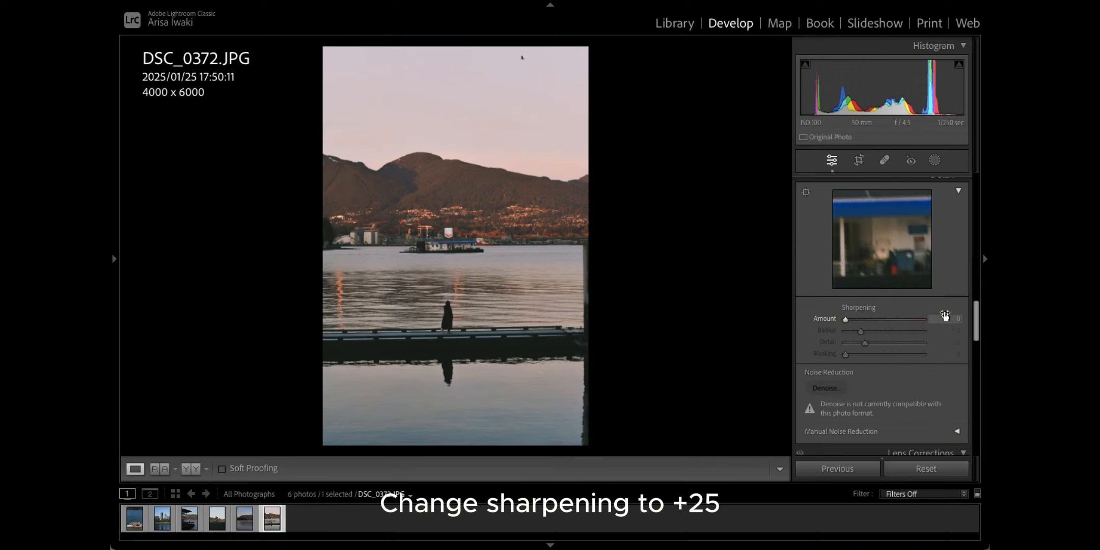
# Step: Set the sharpening amount to 25
pyautogui.click(952, 317)
pyautogui.click(952, 316)
pyautogui.write('25')
pyautogui.press('Return')
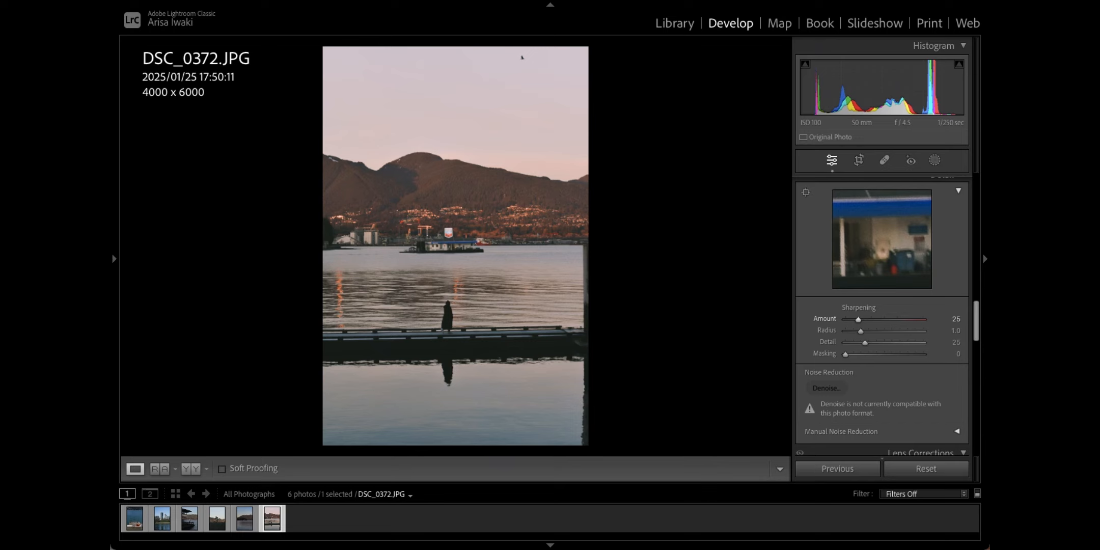
# Step: Apply a post-crop vignette with amount -5
pyautogui.scroll(-4, 935, 345)
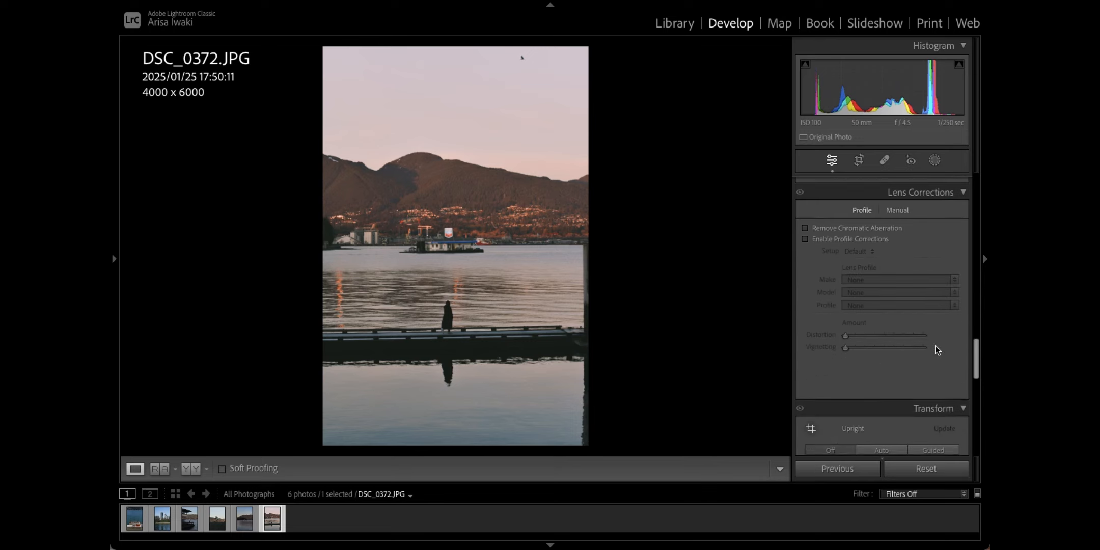
pyautogui.scroll(-10, 934, 345)
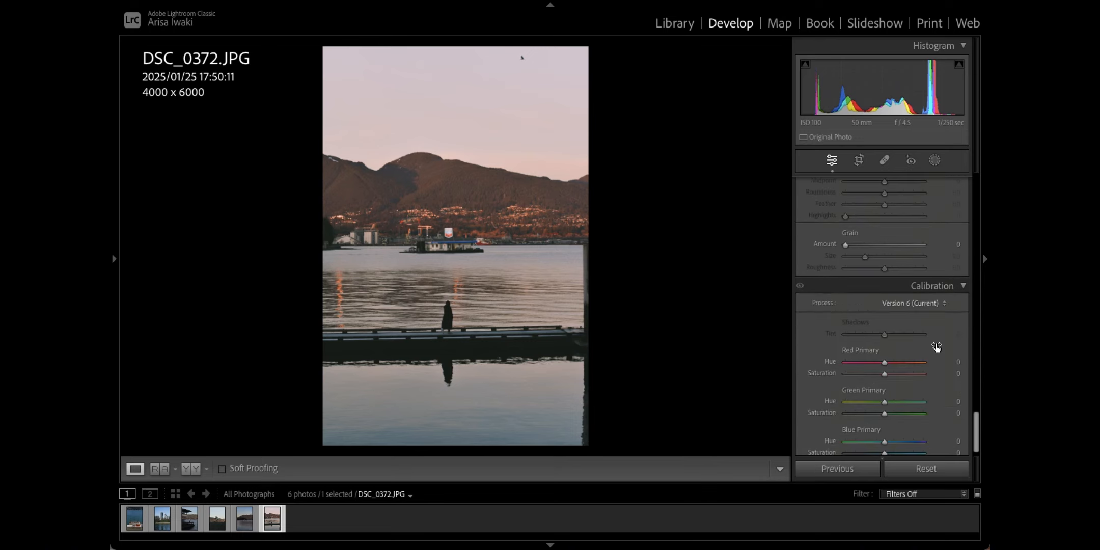
pyautogui.scroll(2, 934, 345)
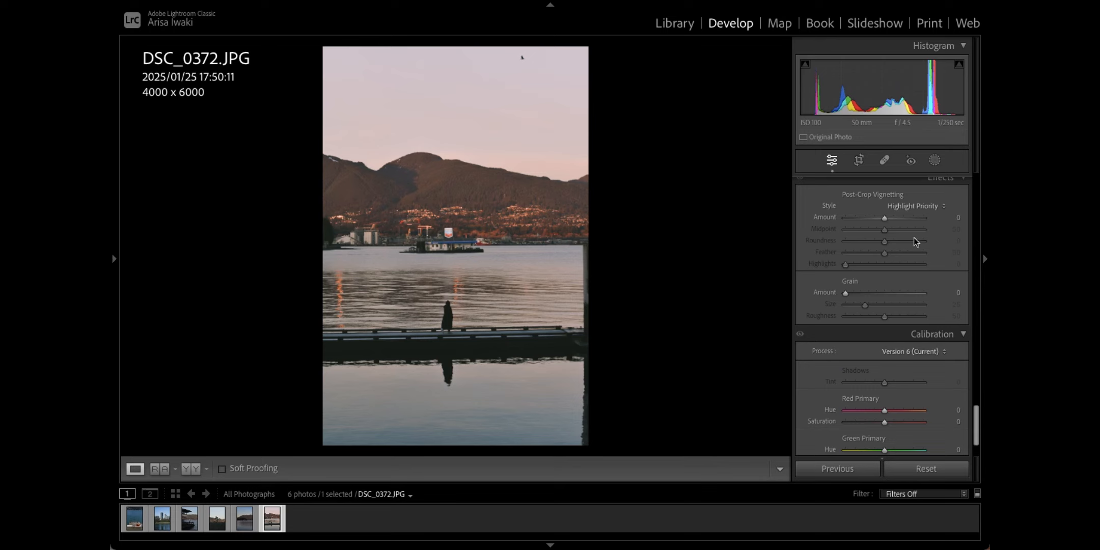
pyautogui.click(958, 217)
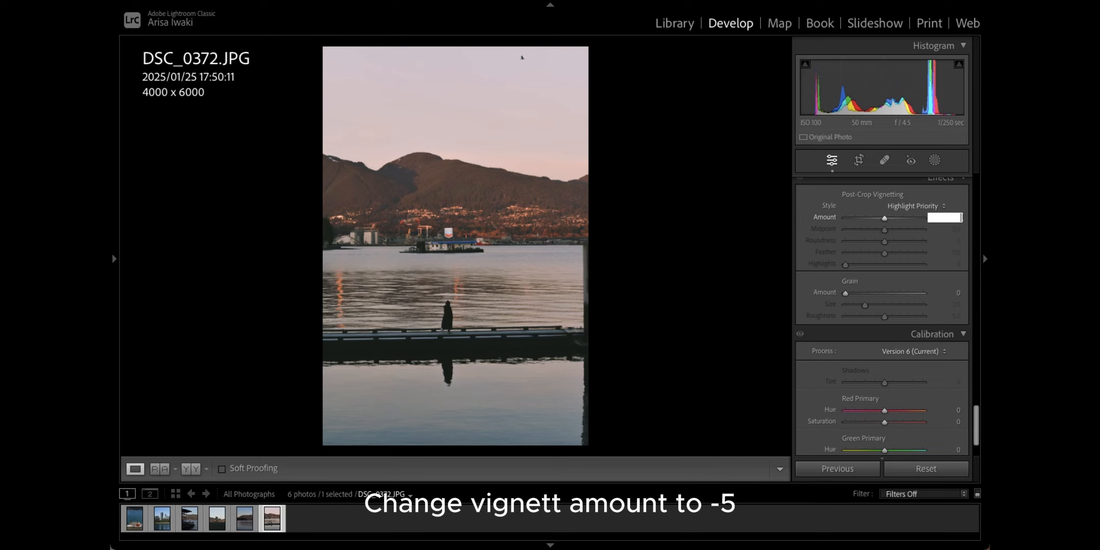
pyautogui.press('Return')
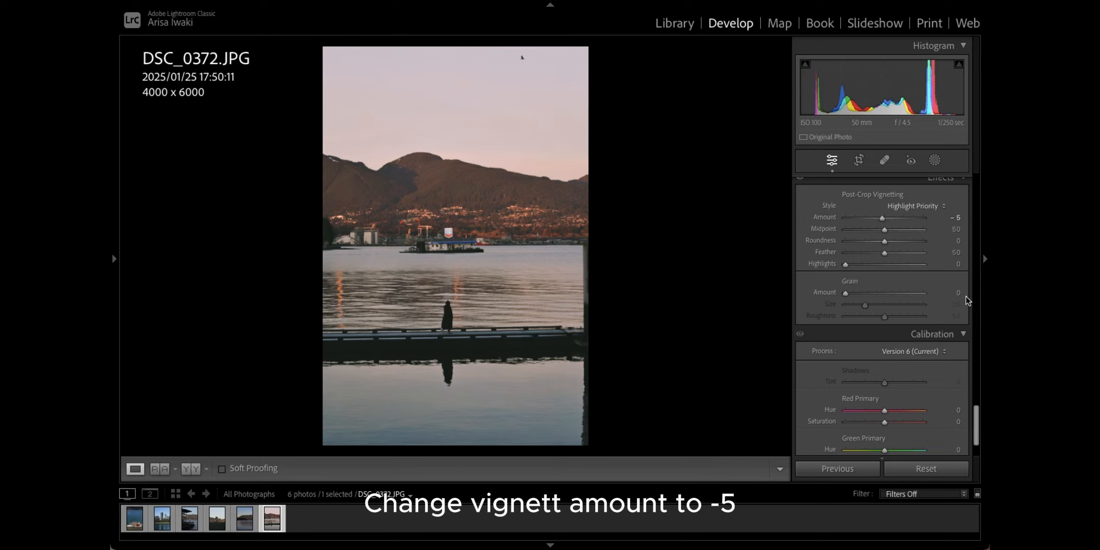
# Step: Add grain with amount 18 and size 74
pyautogui.click(957, 293)
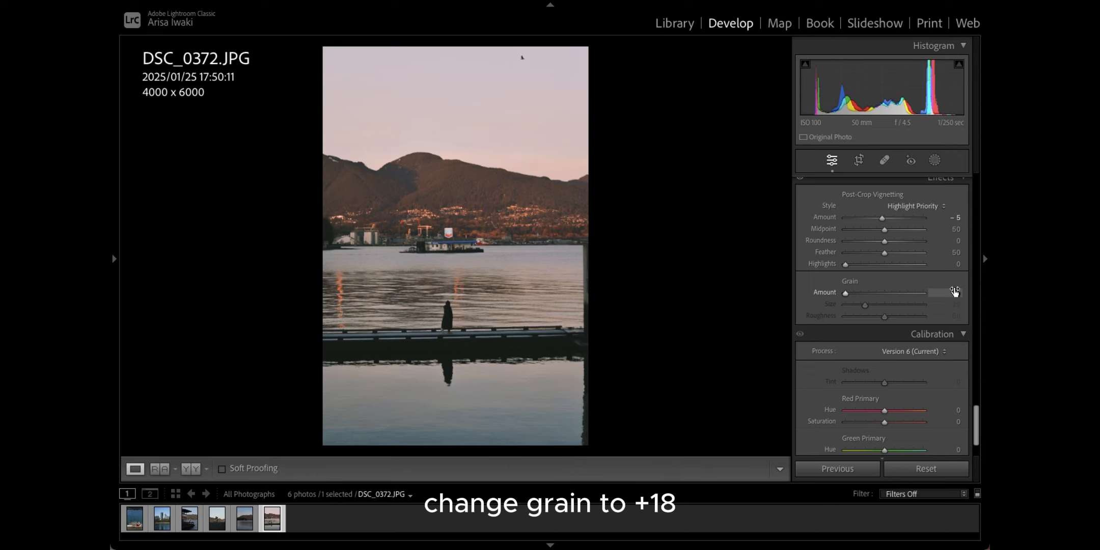
pyautogui.write('18')
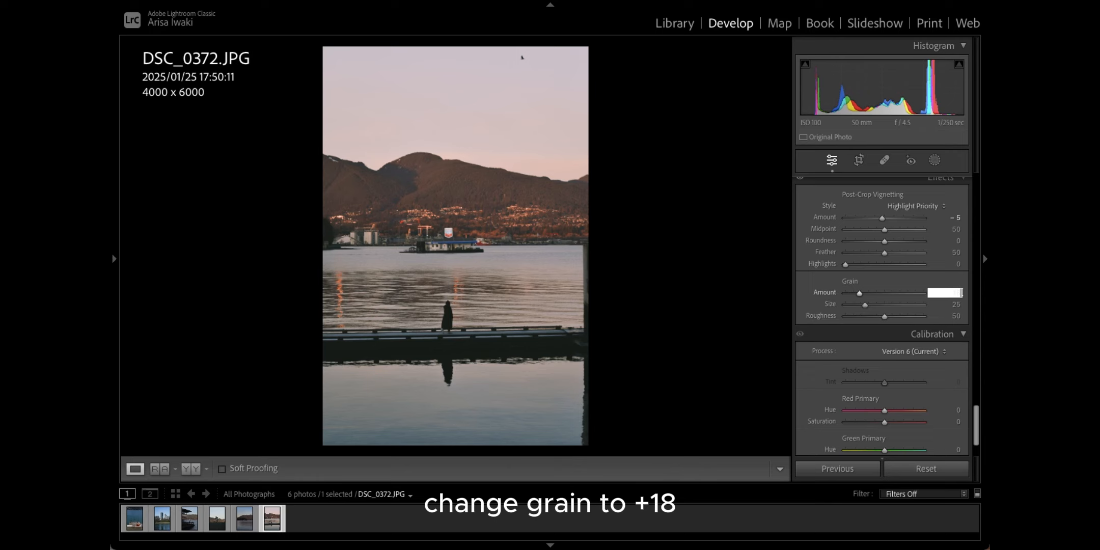
pyautogui.press('Return')
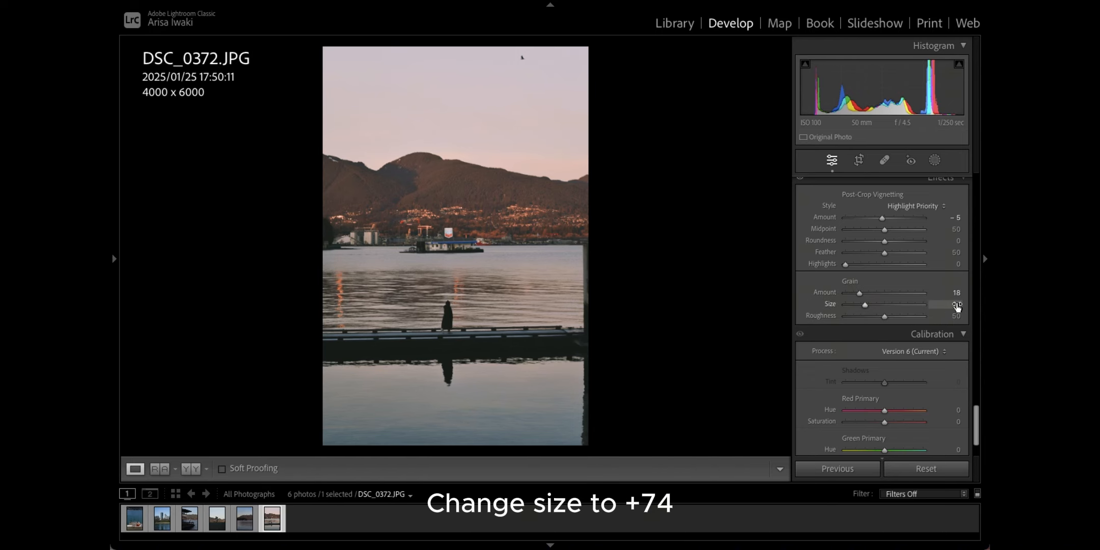
pyautogui.click(957, 305)
pyautogui.write('74')
pyautogui.press('Return')
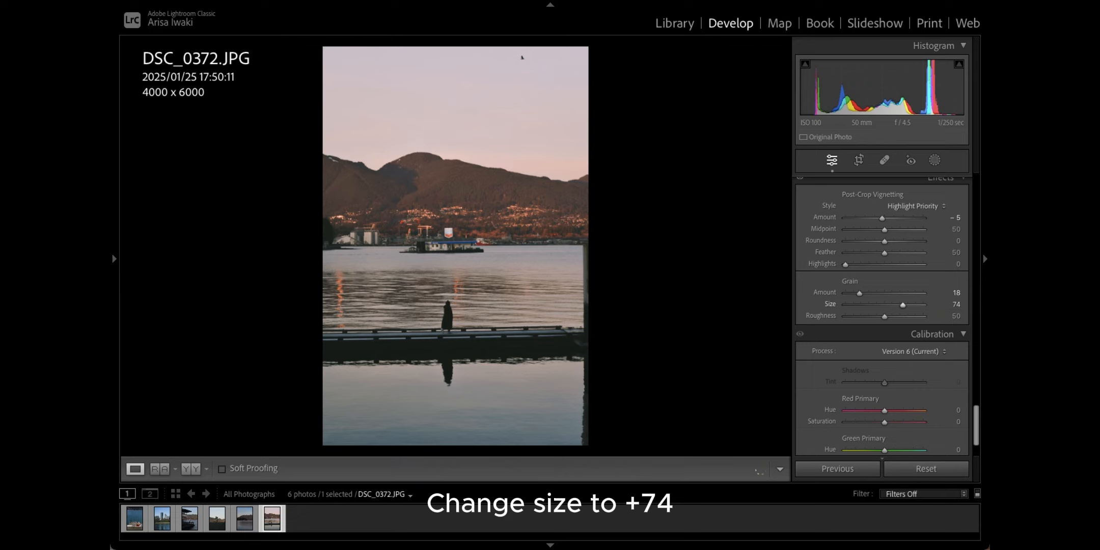